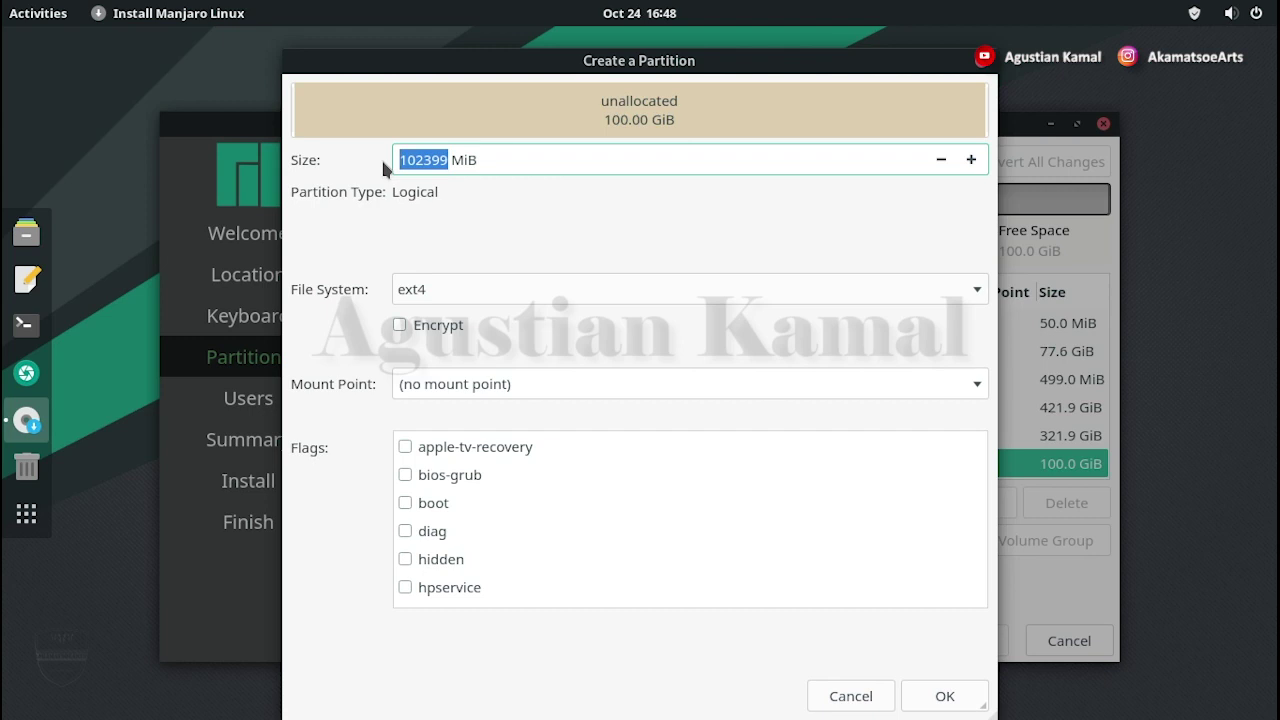
Create a 4096 MiB logical partition with the linuxswap file system and the swap flag
type("4096")
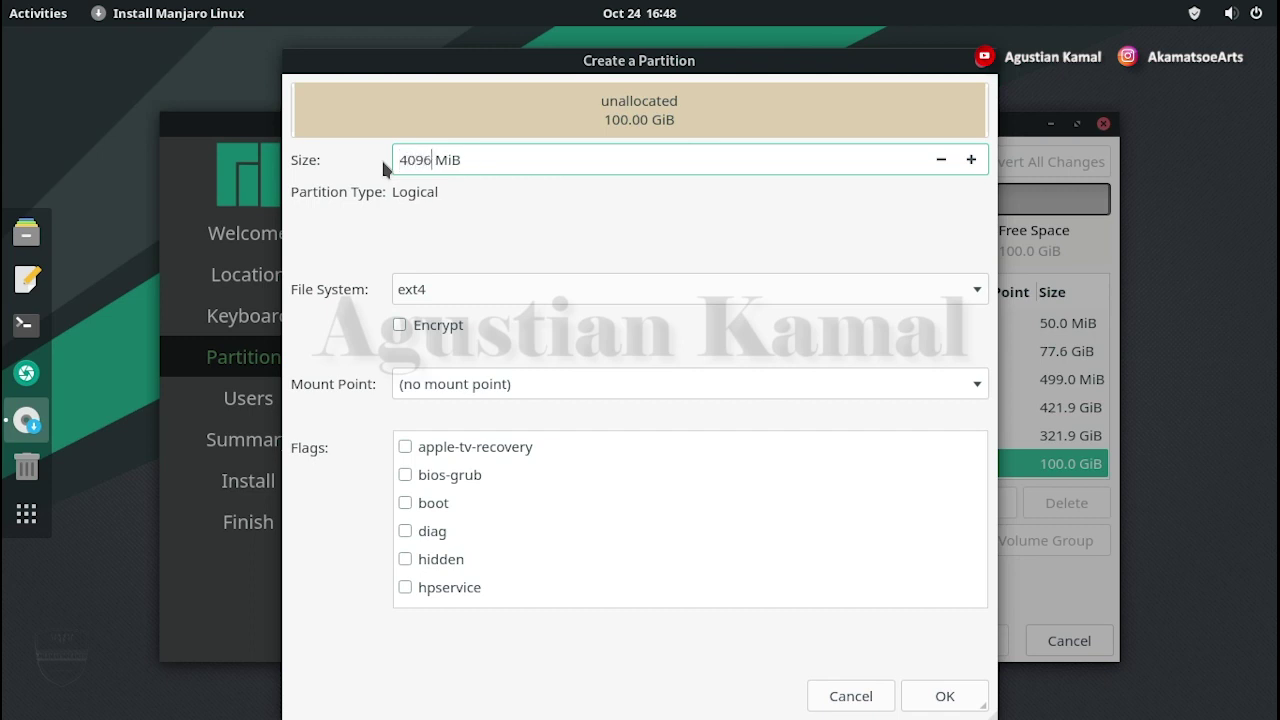
left_click(508, 289)
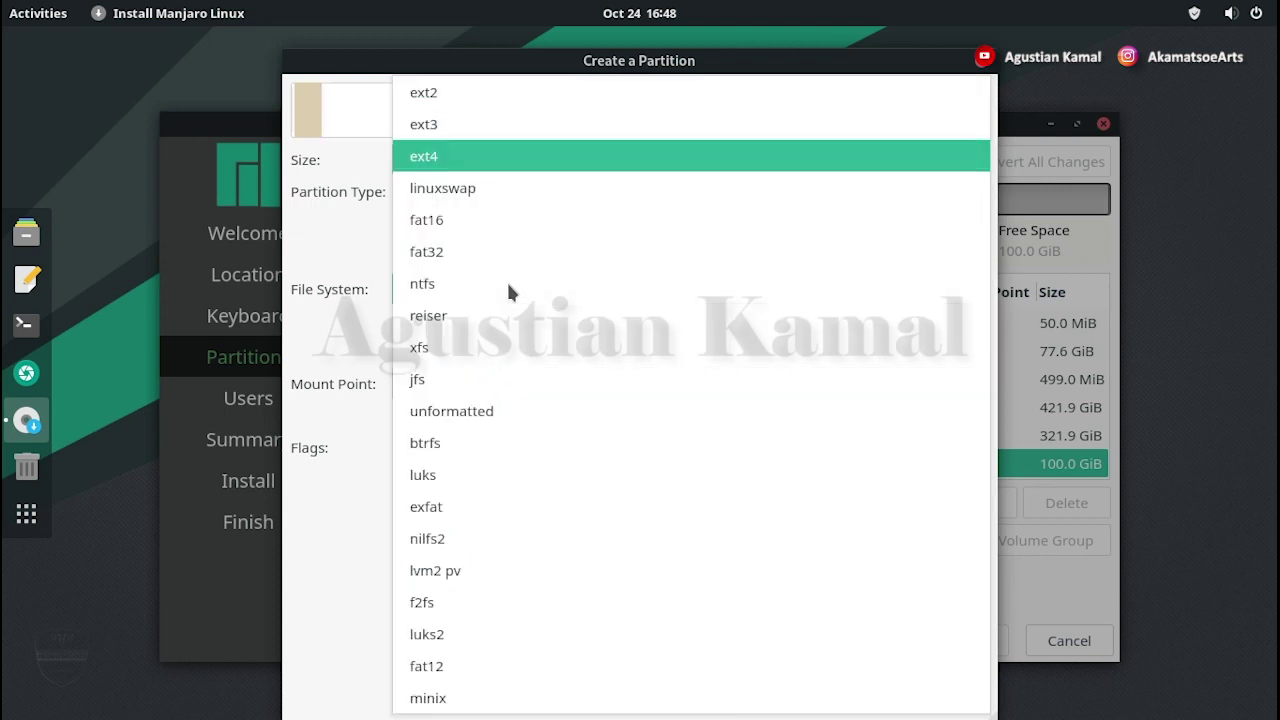
left_click(480, 190)
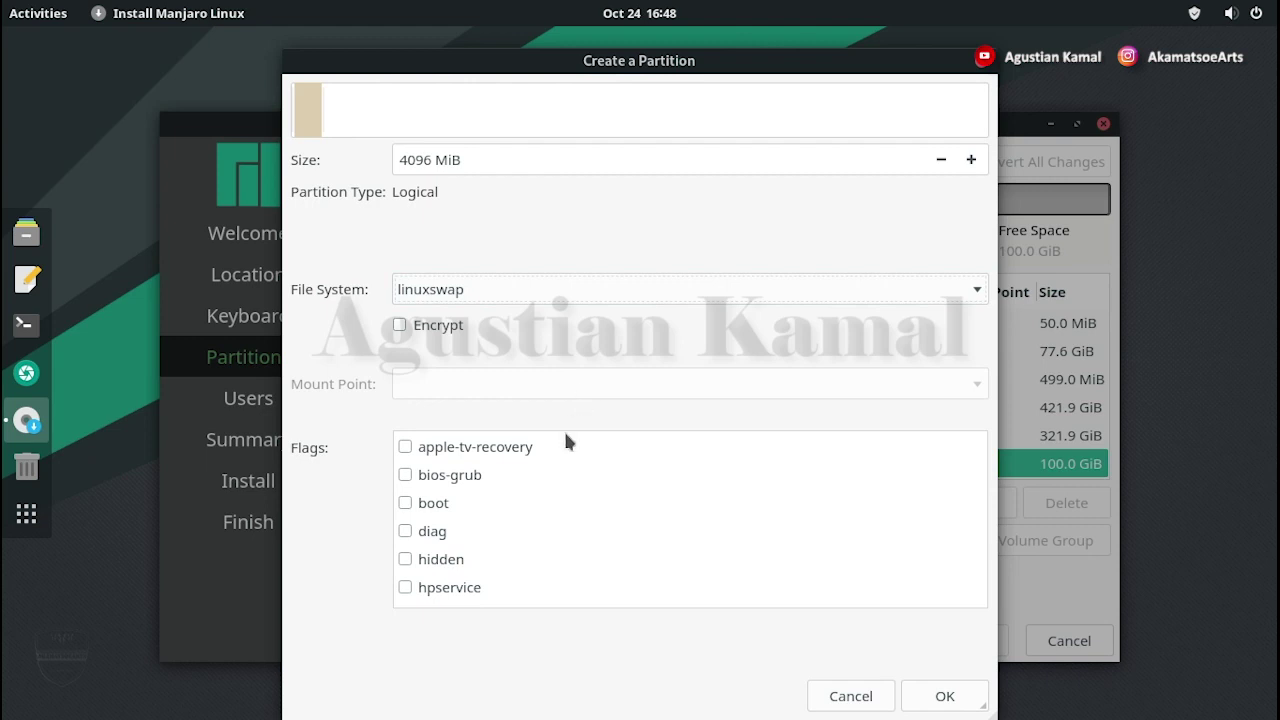
scroll(523, 506, "down", 5)
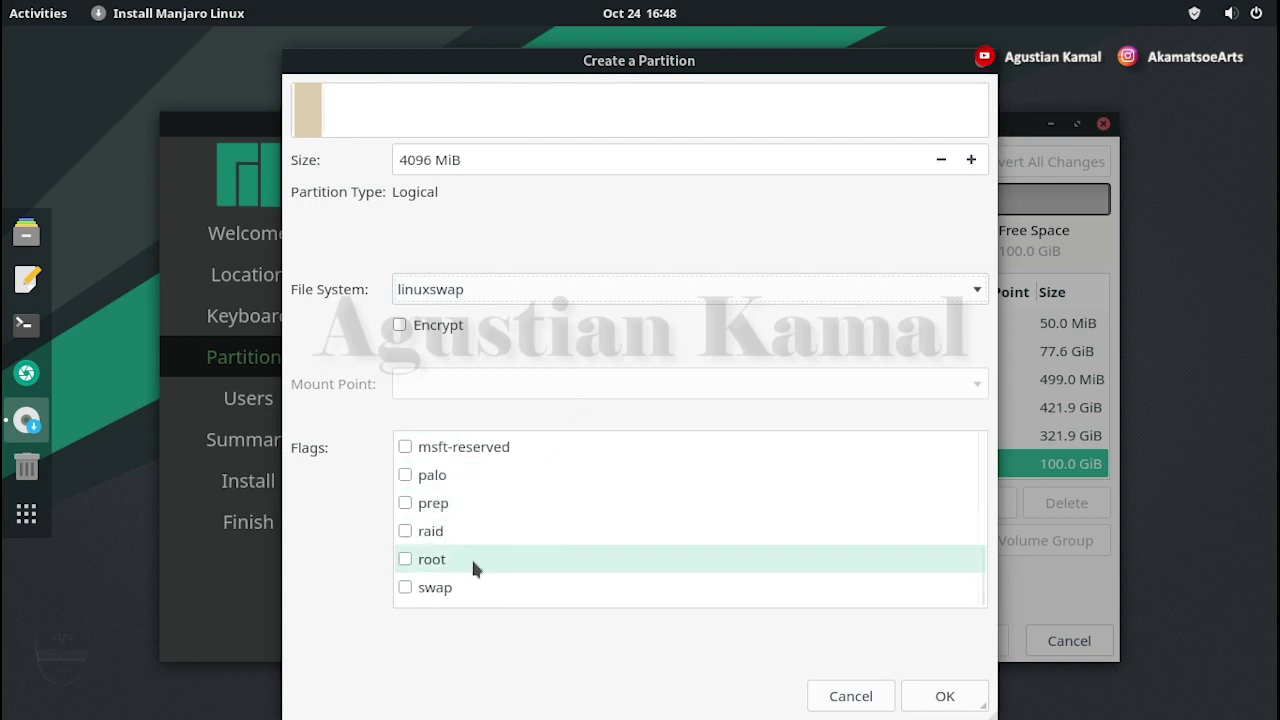
left_click(406, 588)
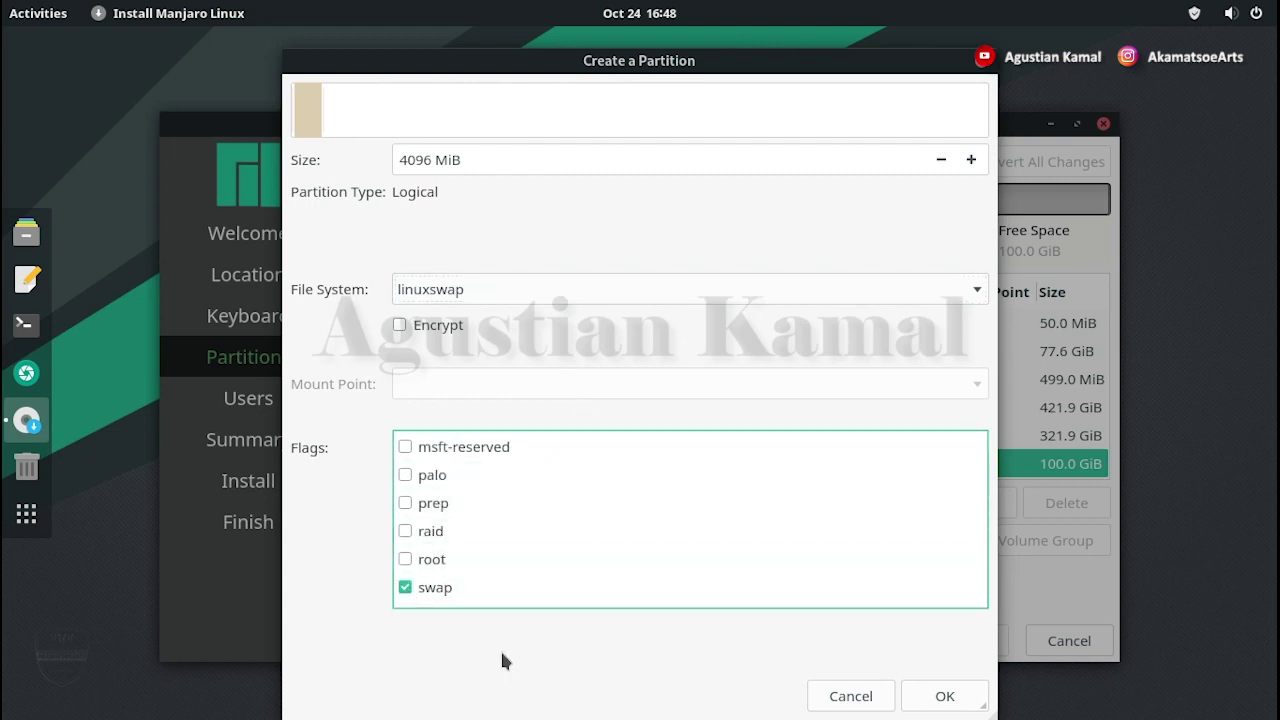
left_click(944, 696)
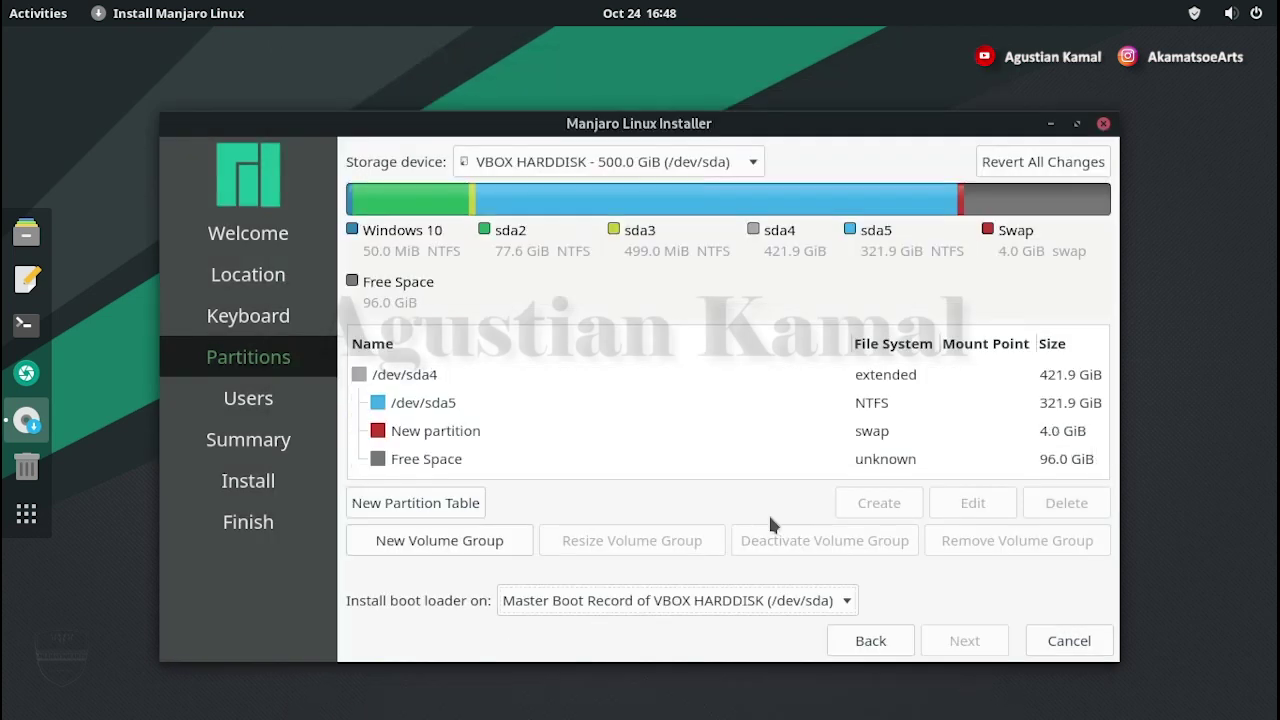
Create an ext4 partition from all the remaining free space, with mount point / and the root flag
left_click(832, 428)
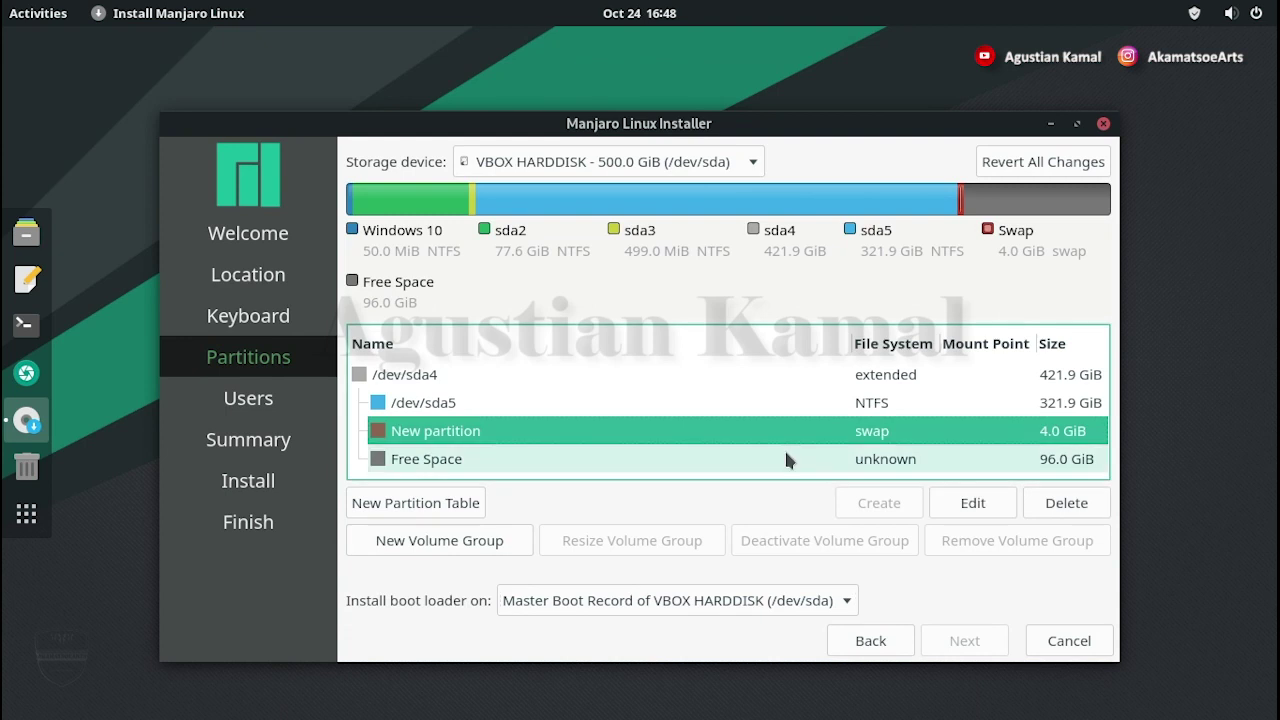
left_click(716, 469)
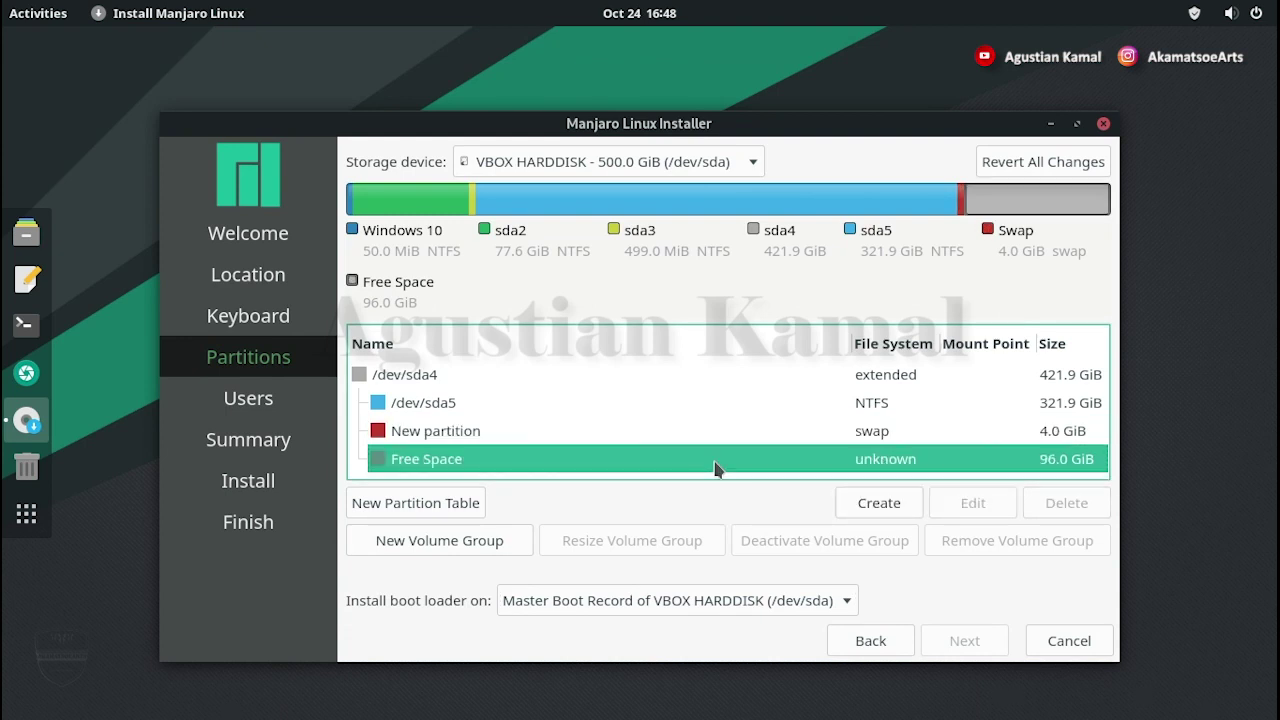
left_click(899, 499)
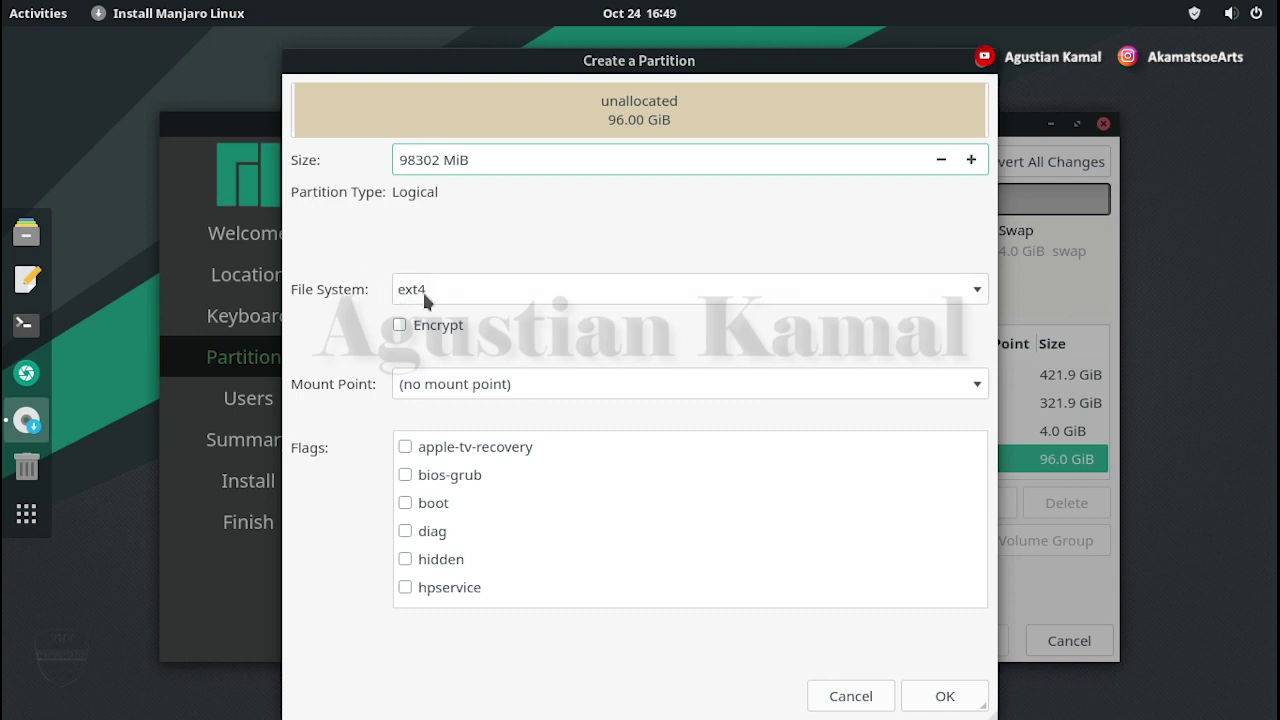
left_click(978, 388)
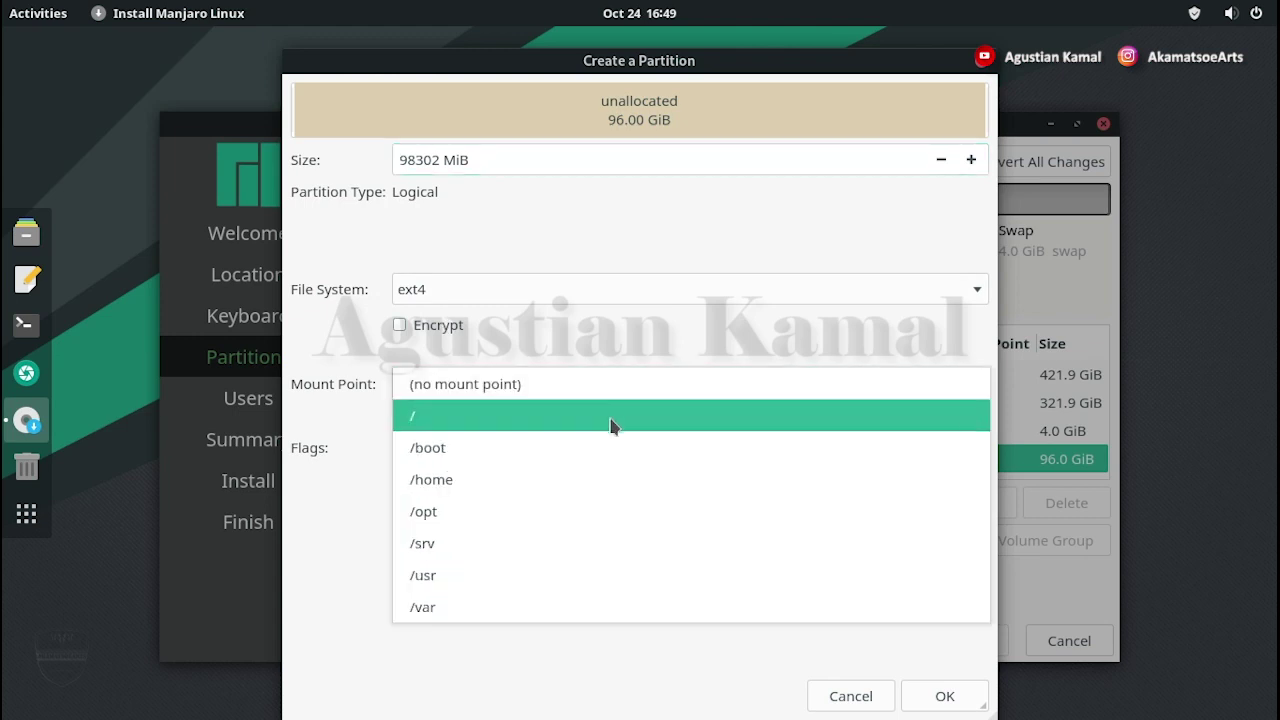
left_click(612, 424)
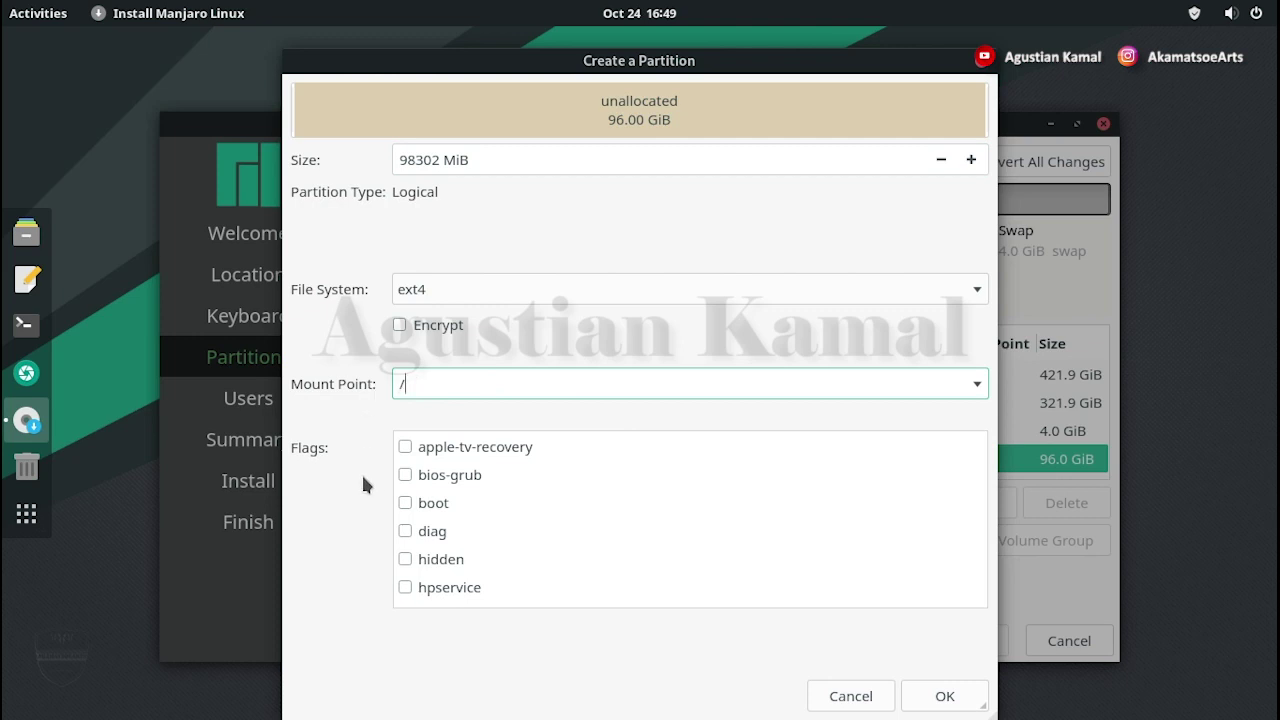
scroll(511, 500, "down", 5)
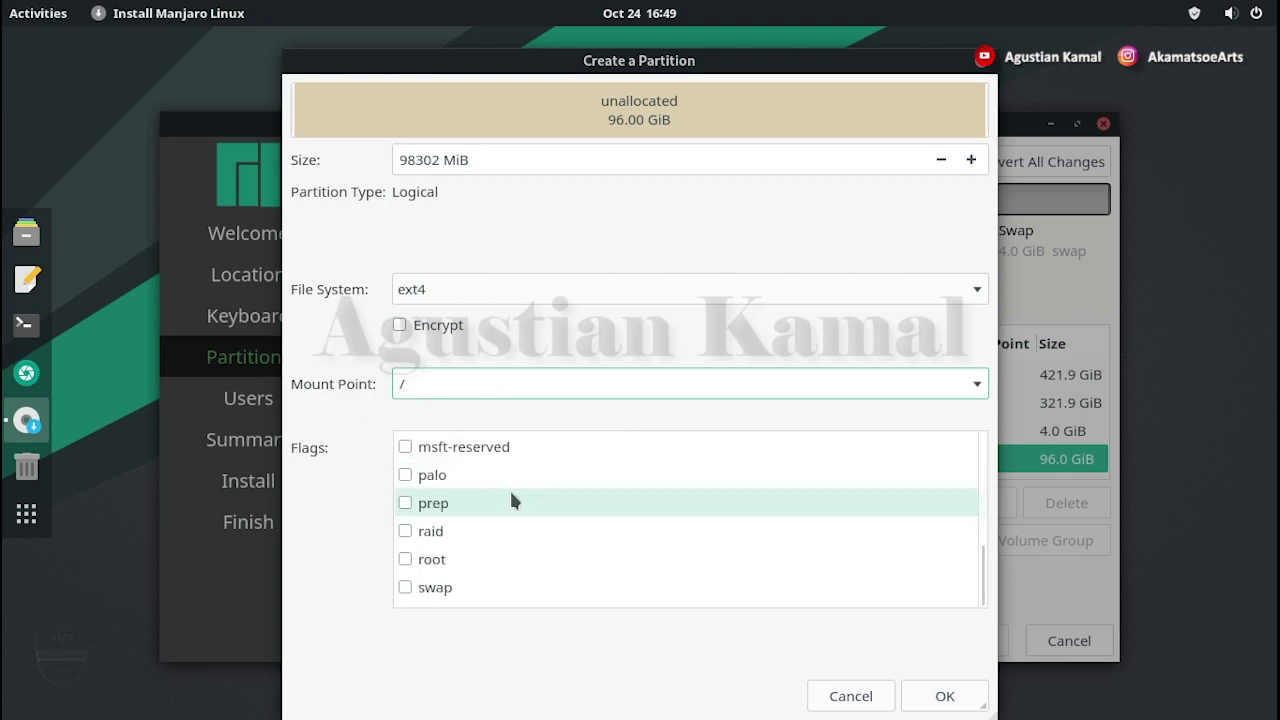
left_click(404, 559)
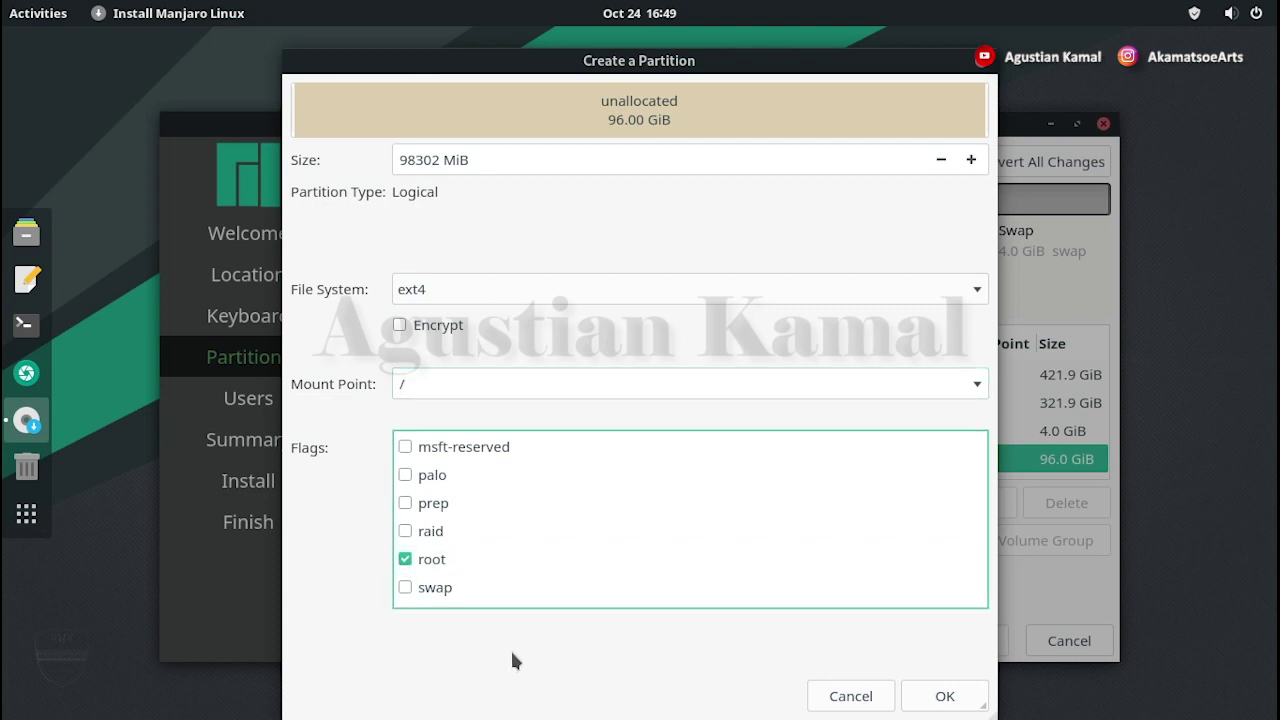
left_click(955, 694)
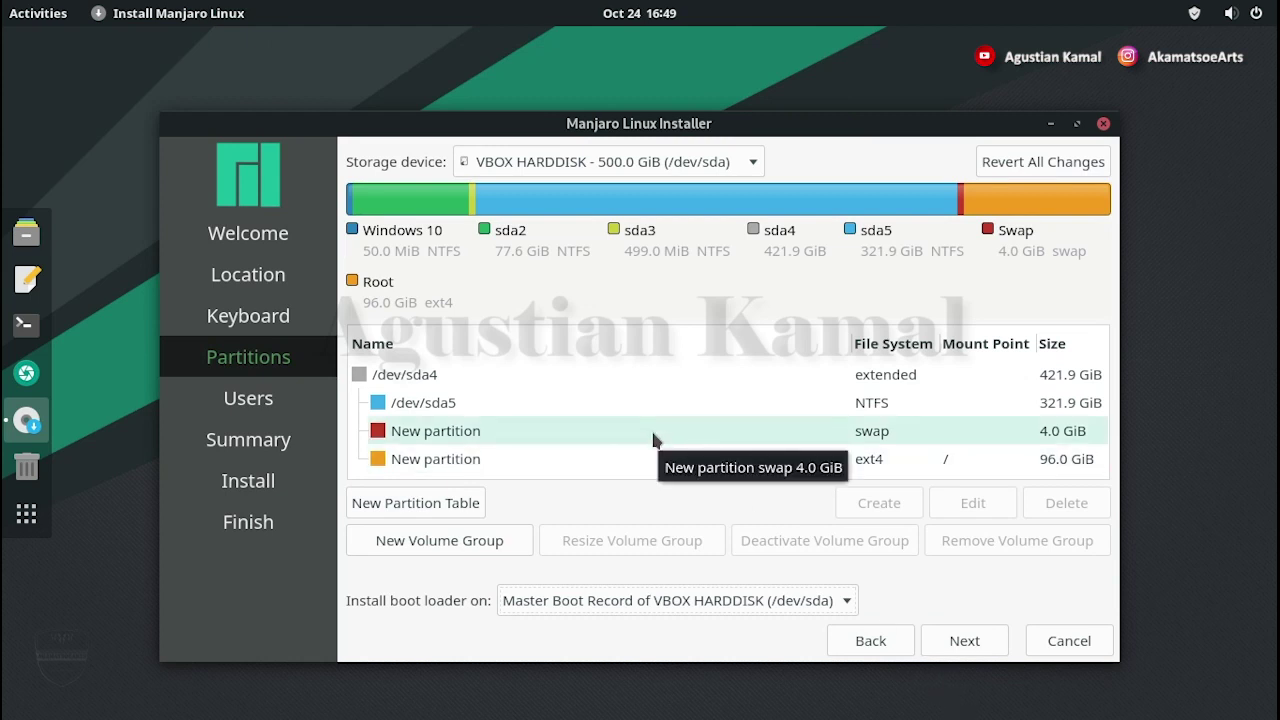
Check the new swap and root partitions, accept the partition layout and dismiss the notice about GPT on BIOS
left_click(653, 440)
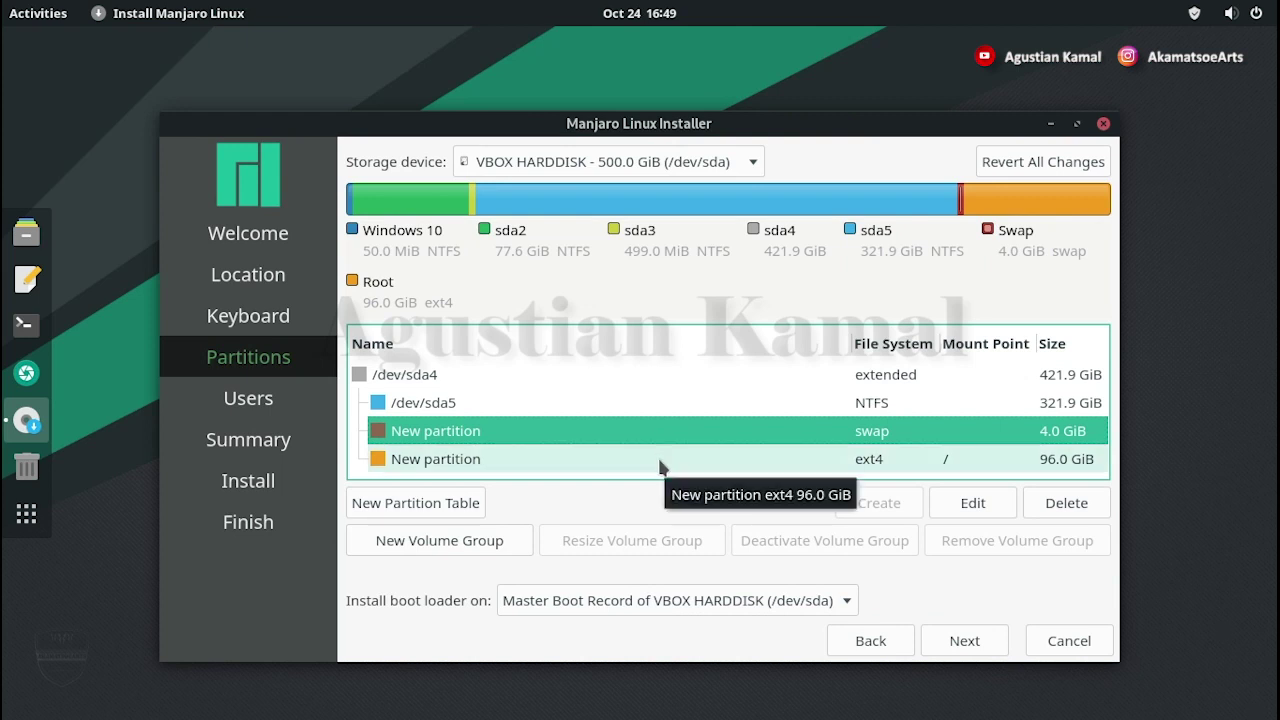
left_click(661, 462)
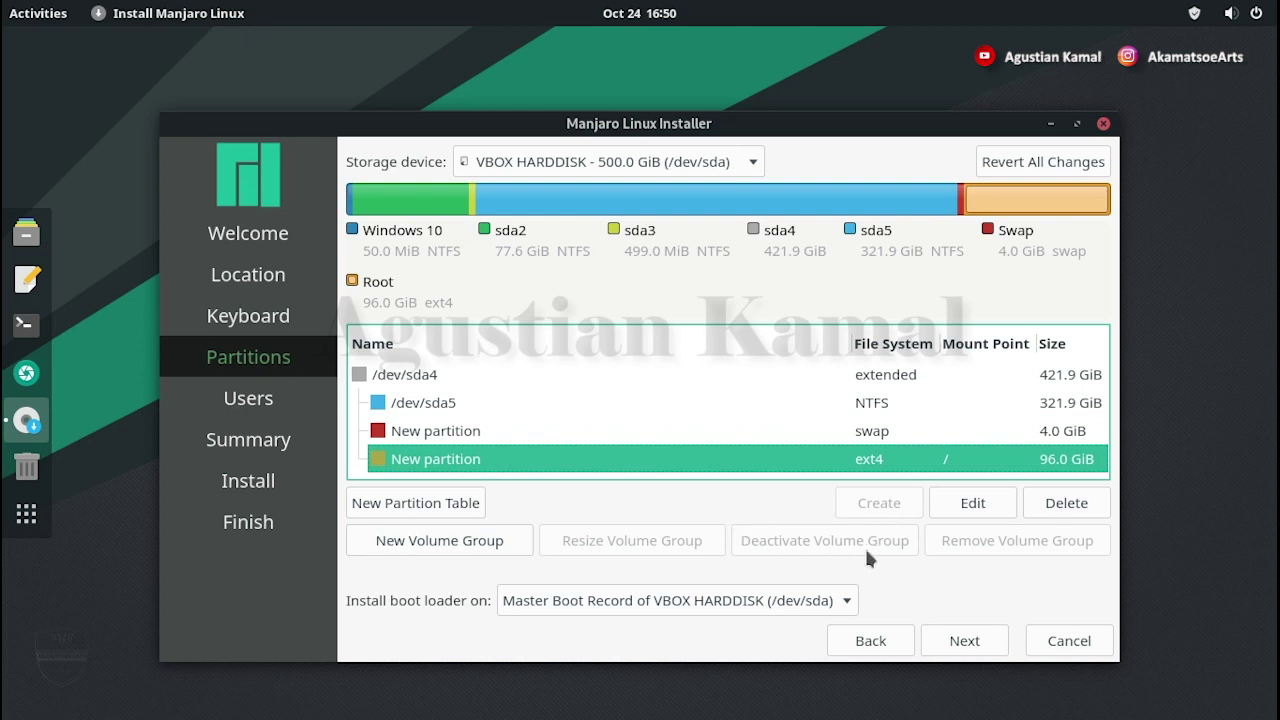
left_click(965, 643)
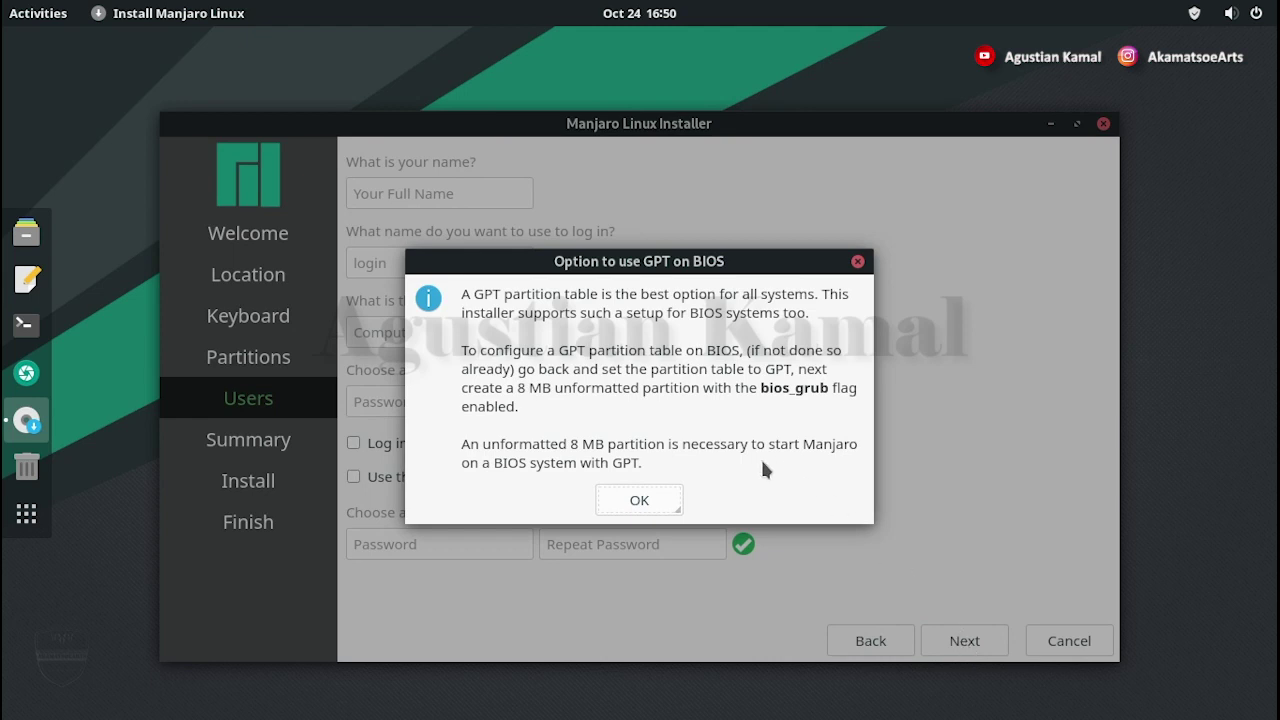
left_click(655, 509)
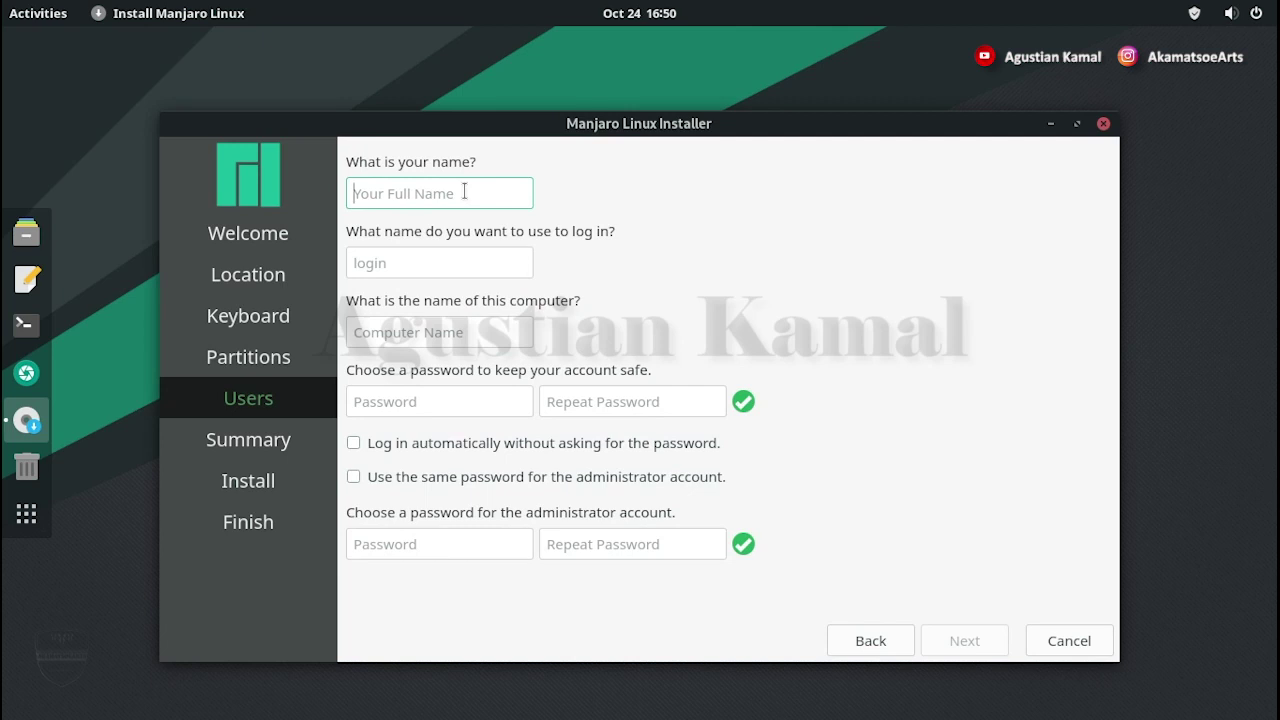
Fill in the user's name, login and computer name, enter and repeat the account and administrator passwords, and continue to the summary
left_click(478, 397)
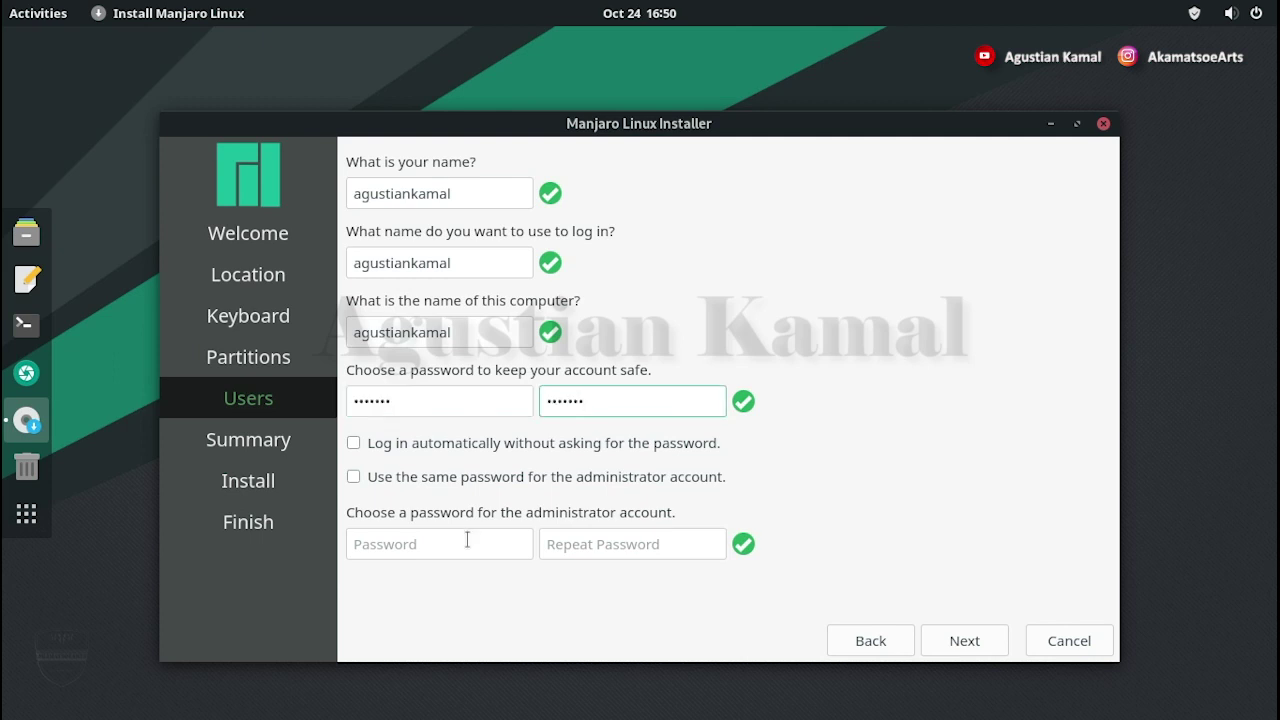
left_click(467, 543)
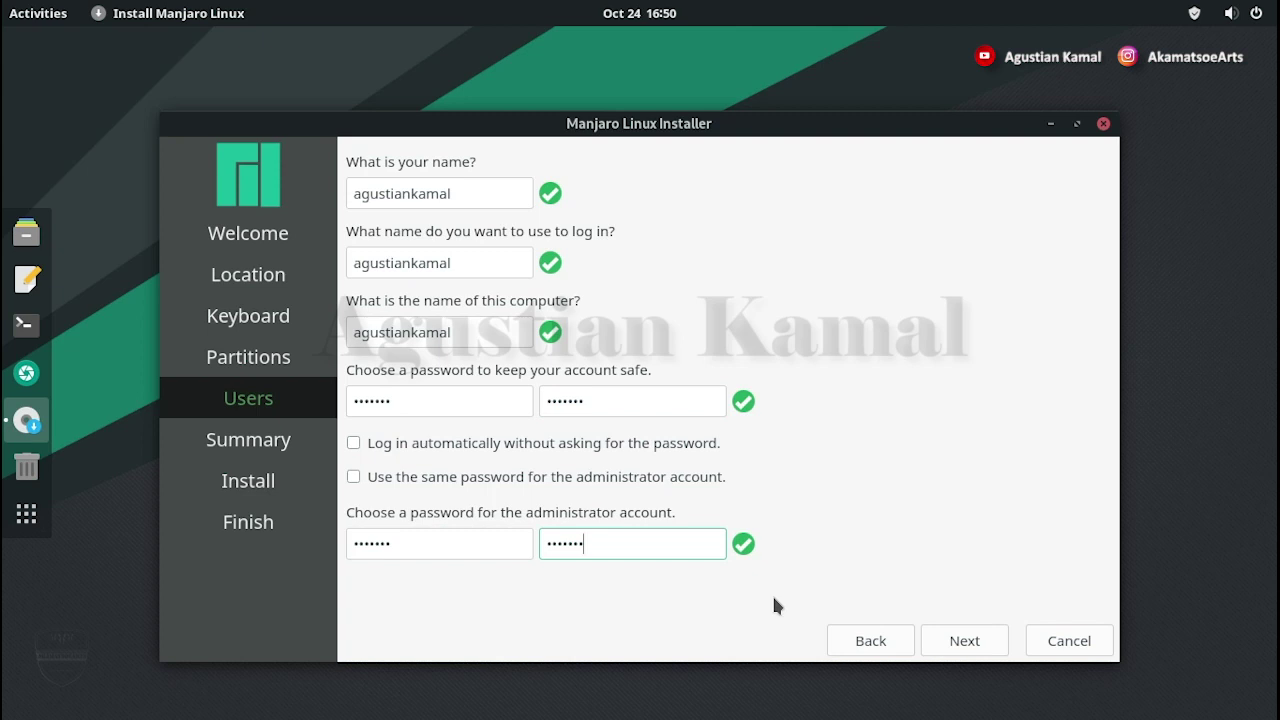
left_click(969, 641)
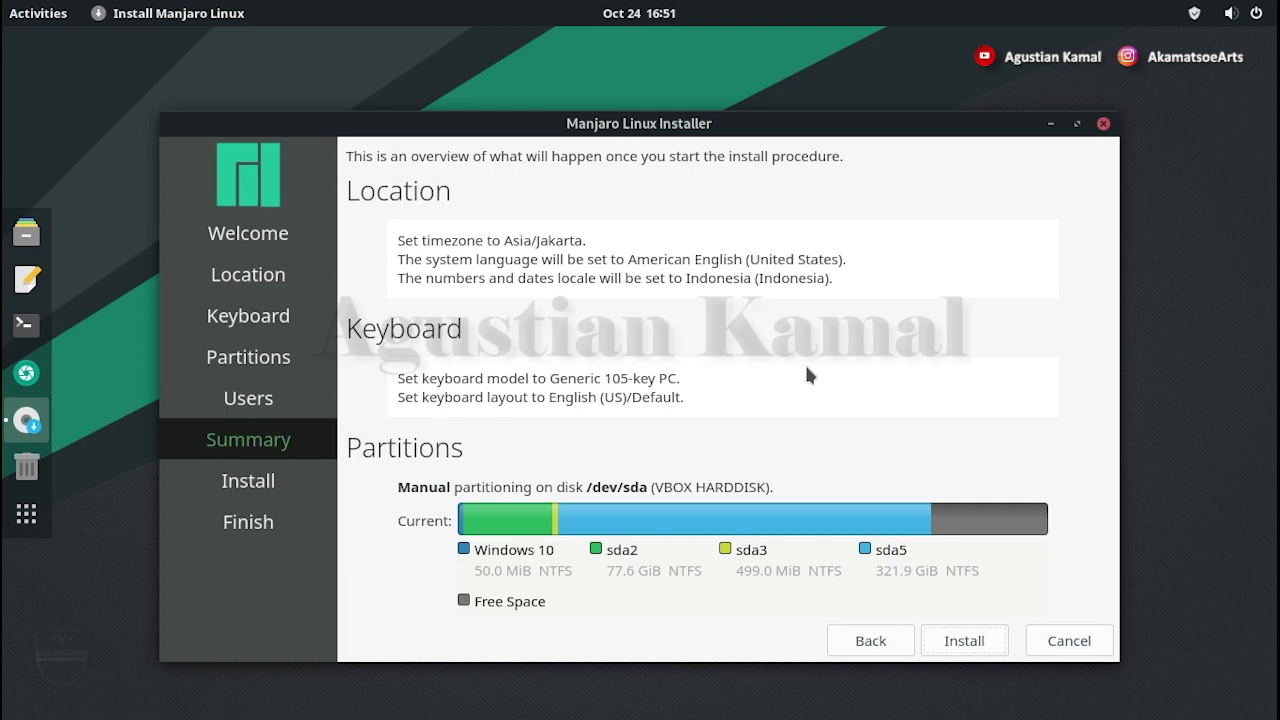
Review the partition changes in the installation summary and start installing Manjaro, confirming the disk changes
scroll(808, 370, "down", 2)
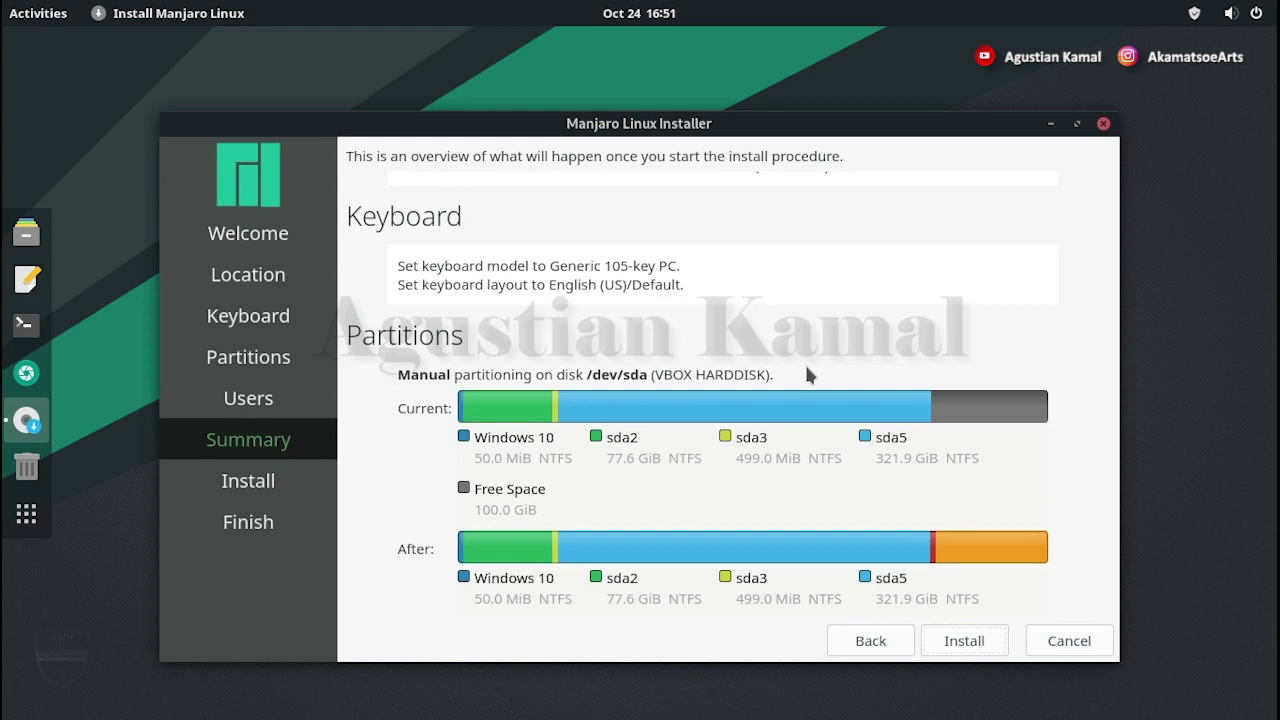
scroll(810, 478, "down", 3)
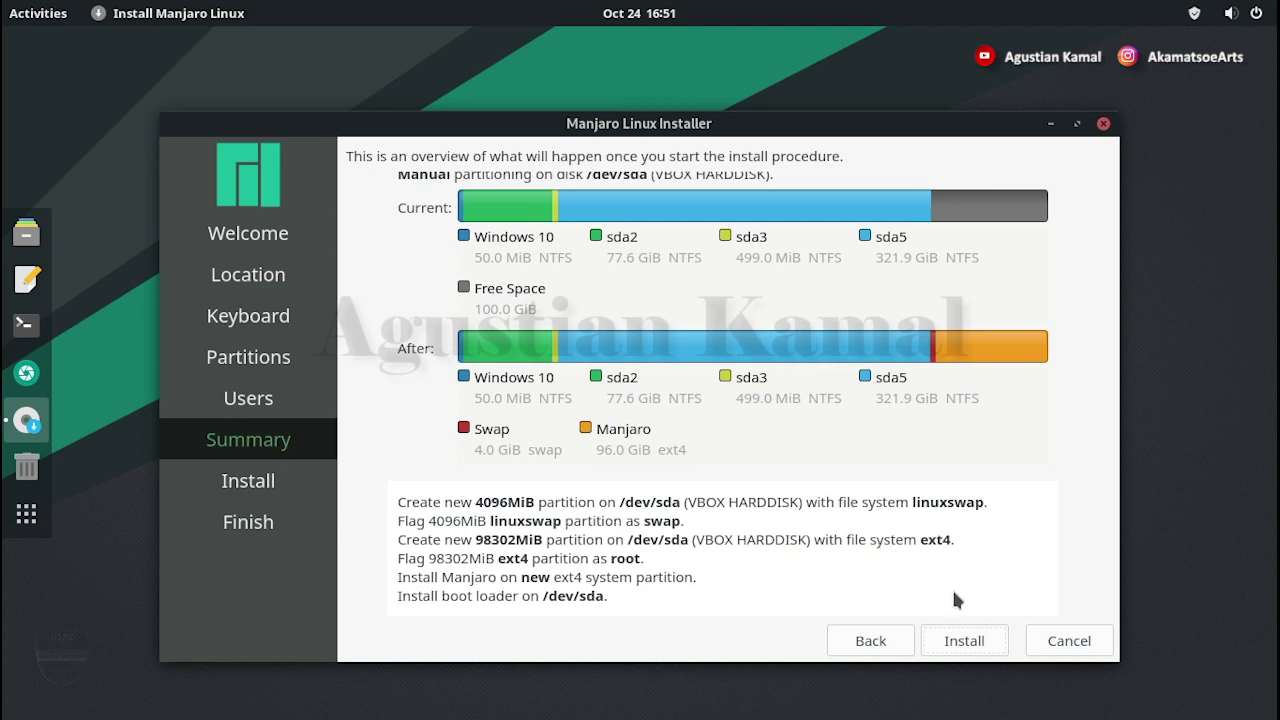
left_click(966, 643)
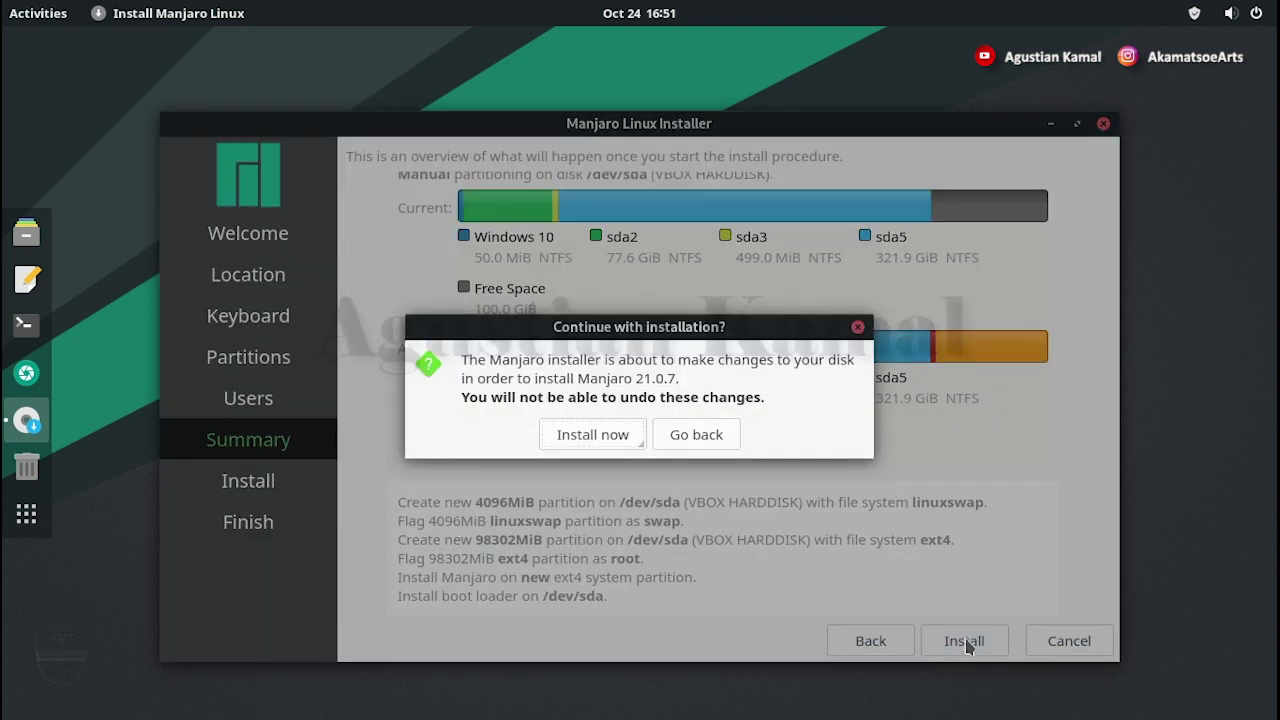
left_click(595, 435)
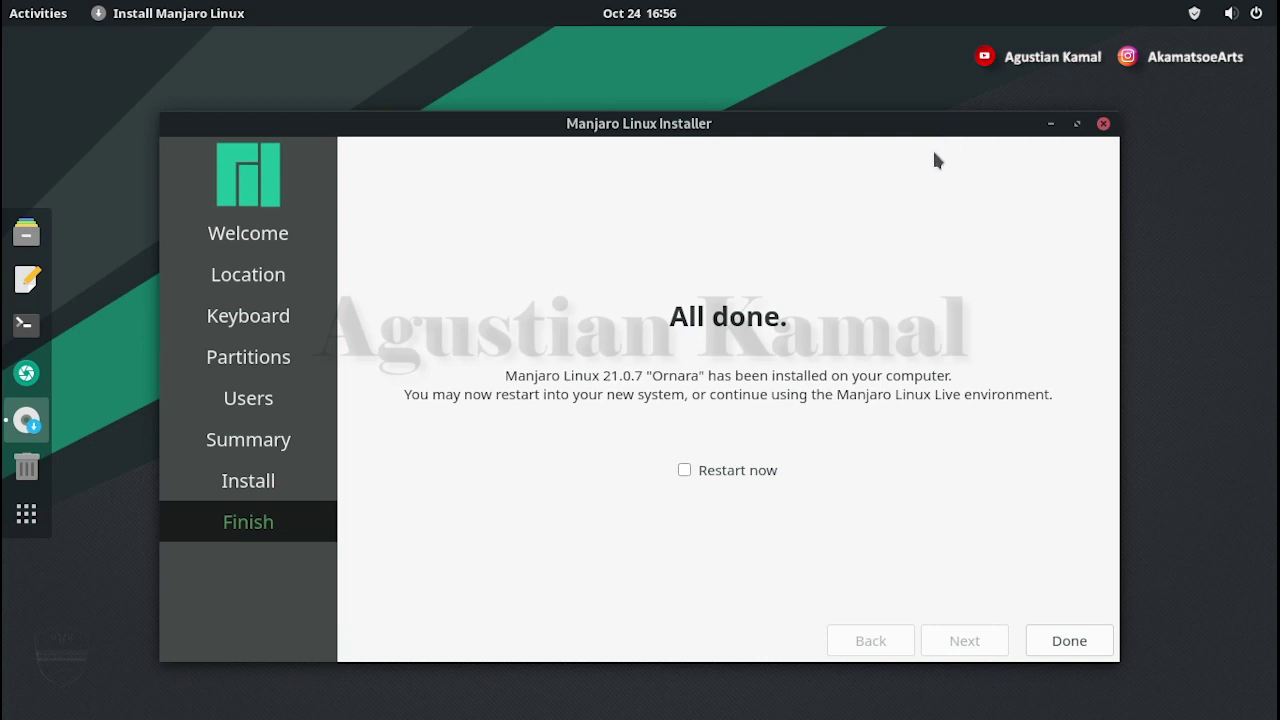
Finish the installer with the Restart now option enabled
left_click(684, 469)
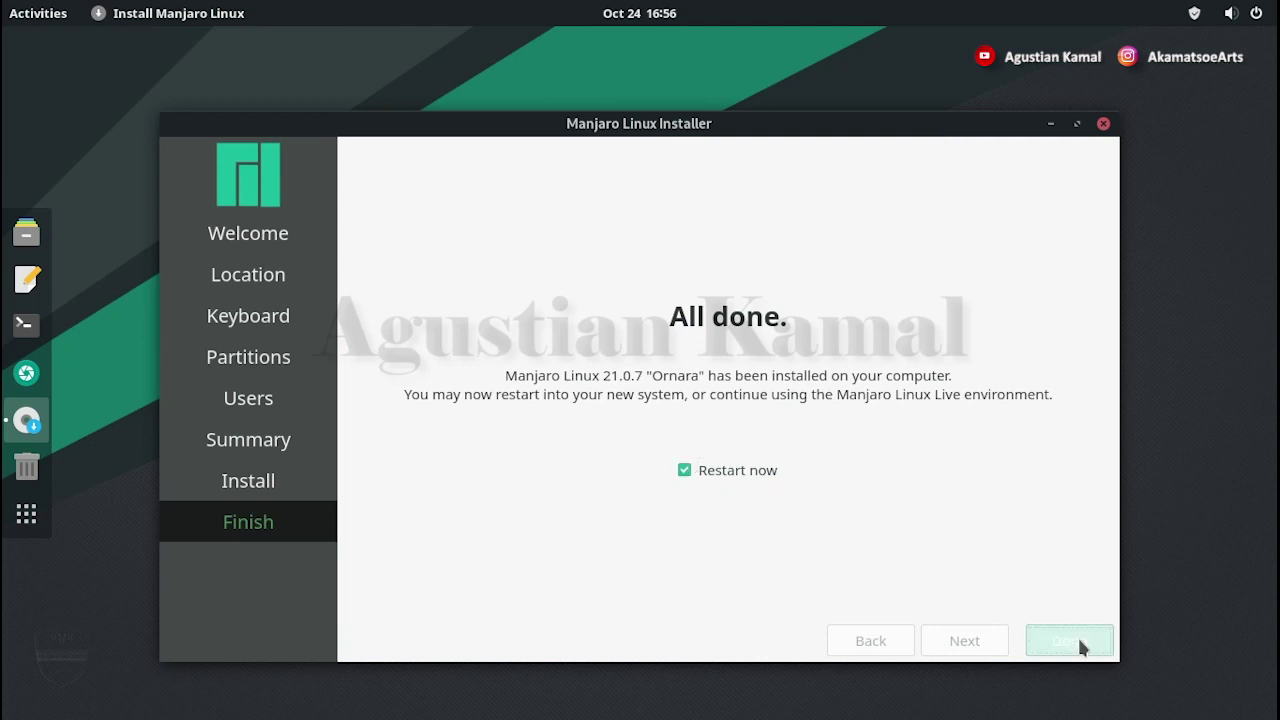
left_click(1078, 642)
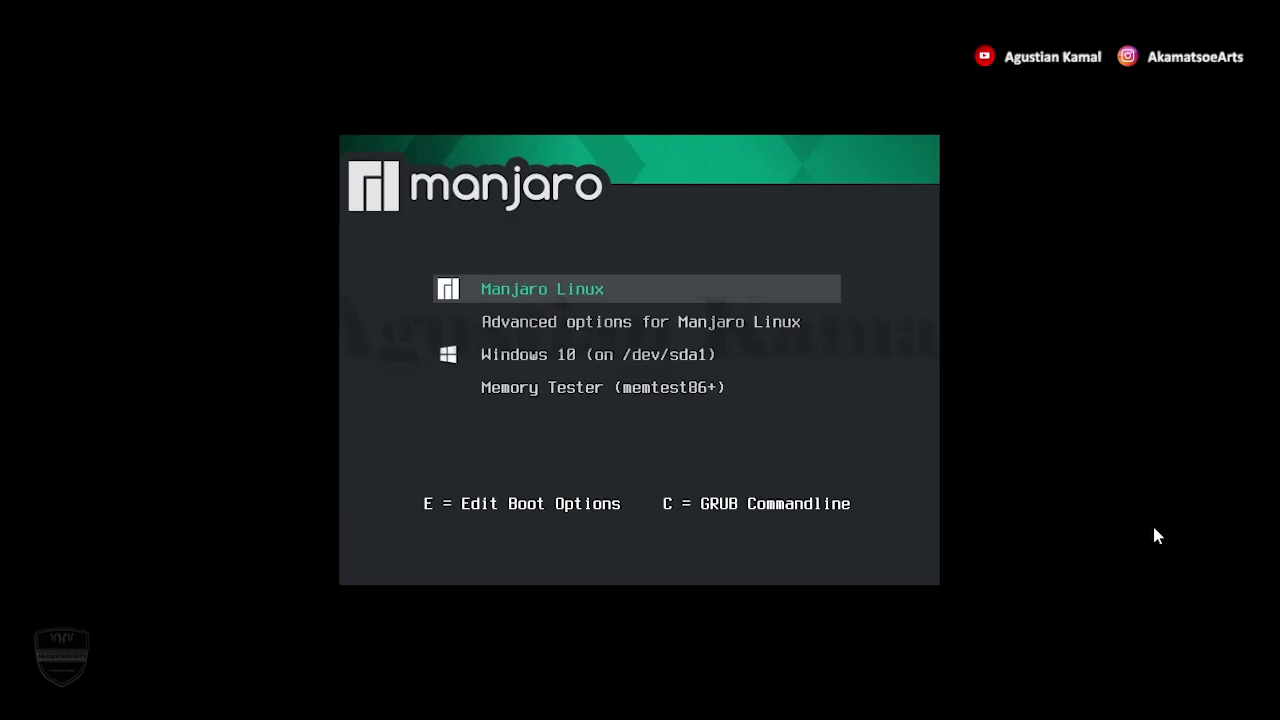
Look through the boot menu entries, including Windows 10, and boot Manjaro Linux
key("Down")
key("Up")
key("Down")
key("Down")
key("Down")
key("Up")
key("Up")
key("Up")
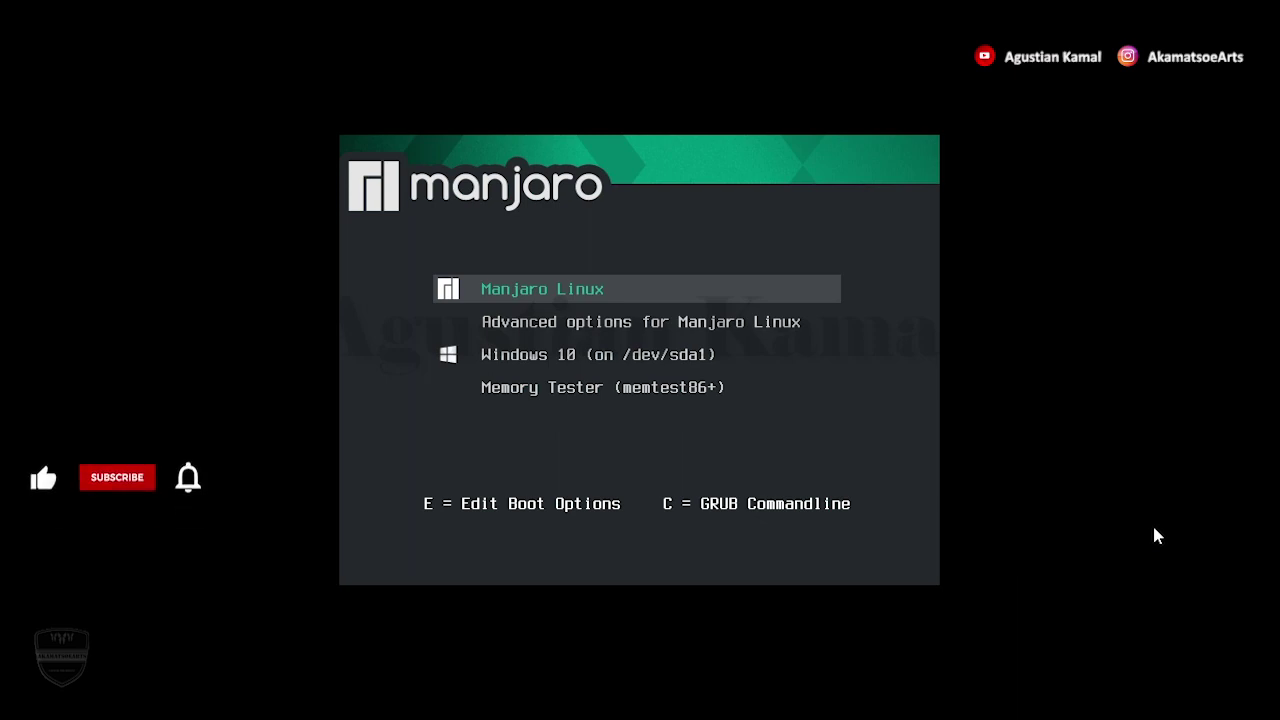
key("Down")
key("Down")
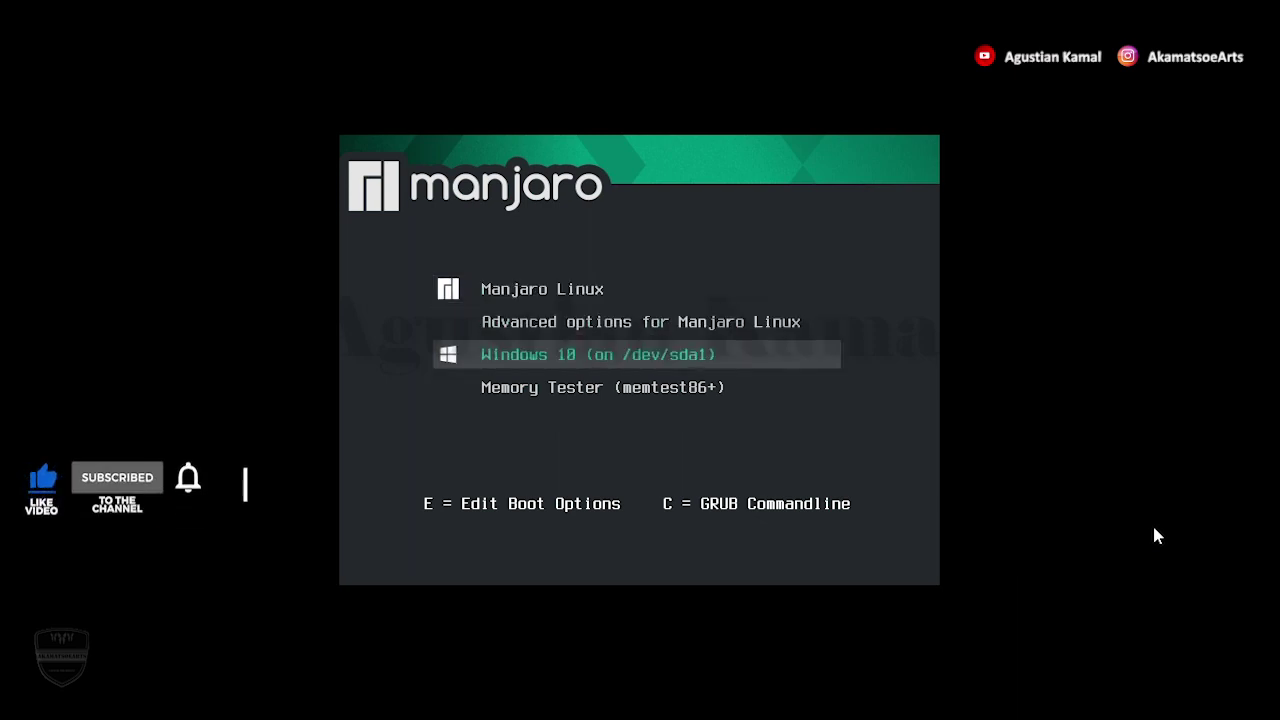
key("Up")
key("Up")
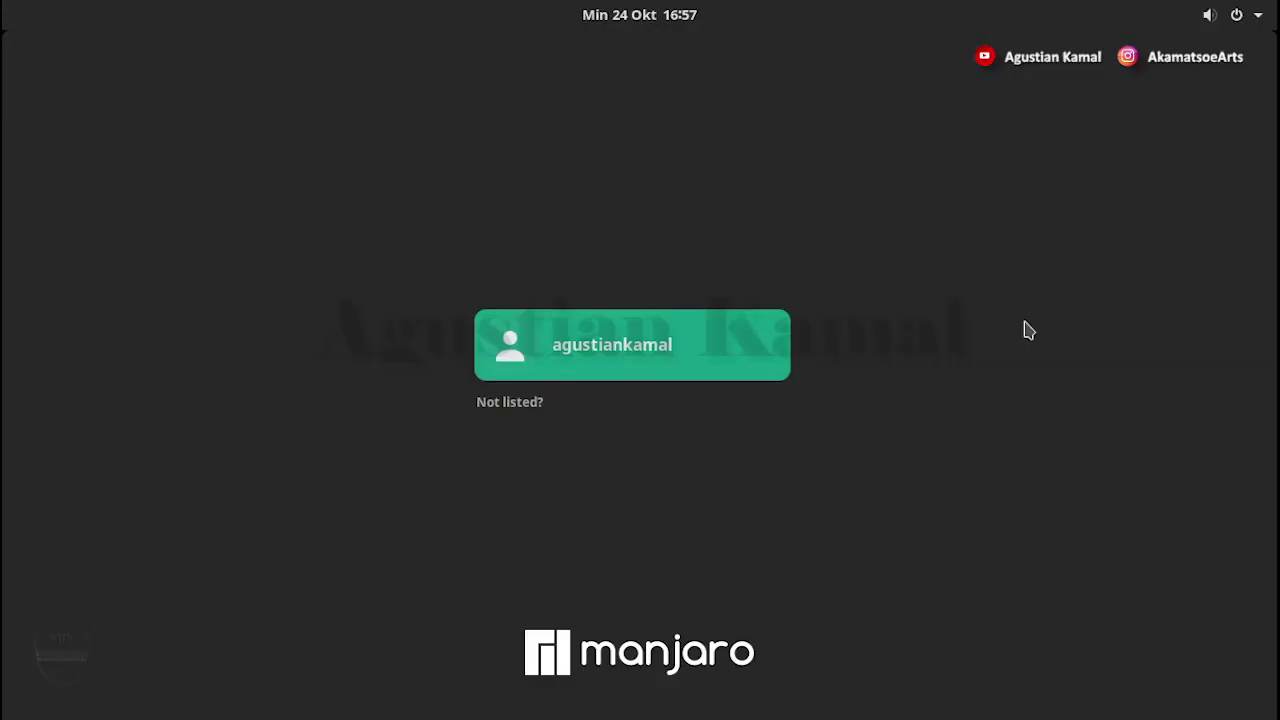
Log in to the new user account with its password and close the Manjaro Hello welcome window
left_click(641, 354)
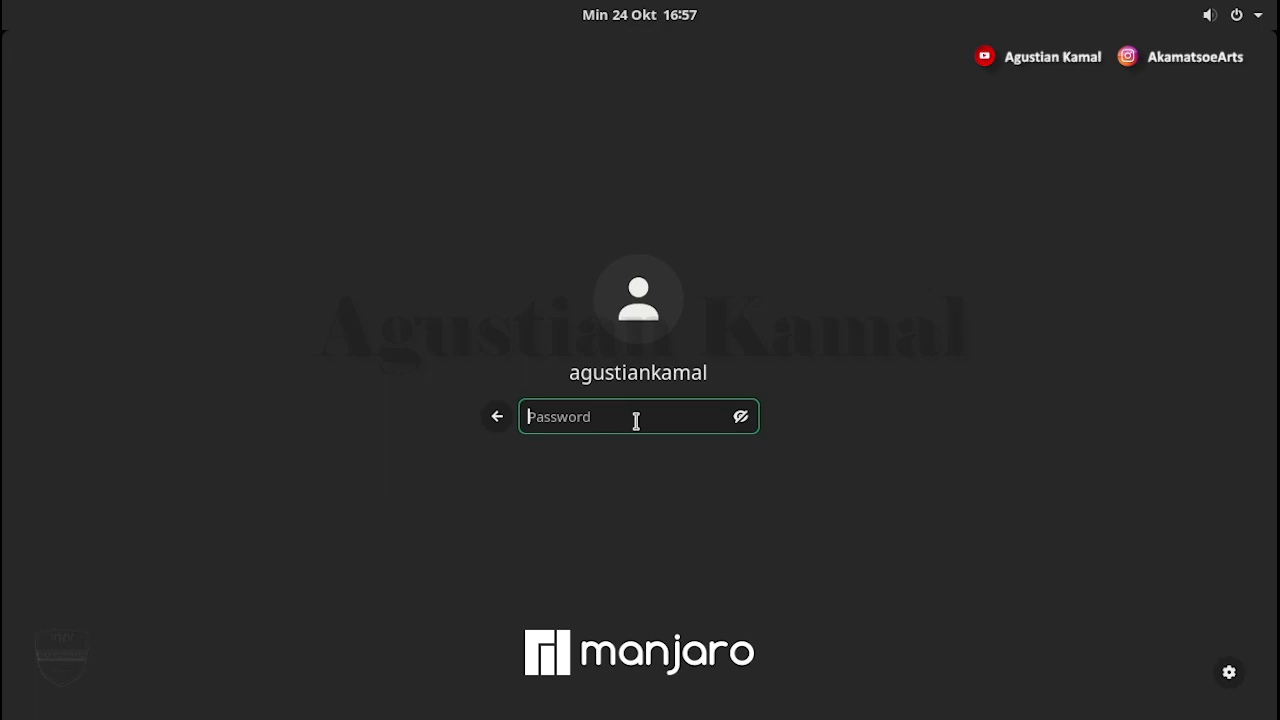
type("••")
key("Return")
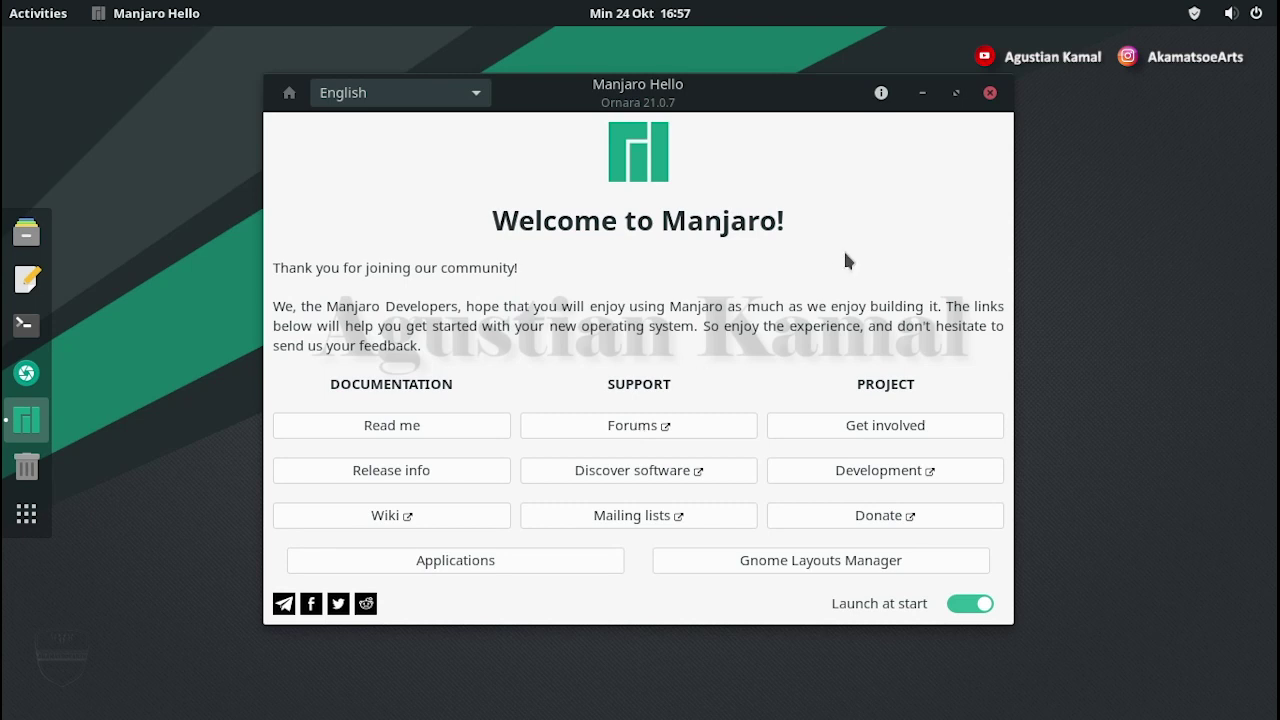
left_click(990, 94)
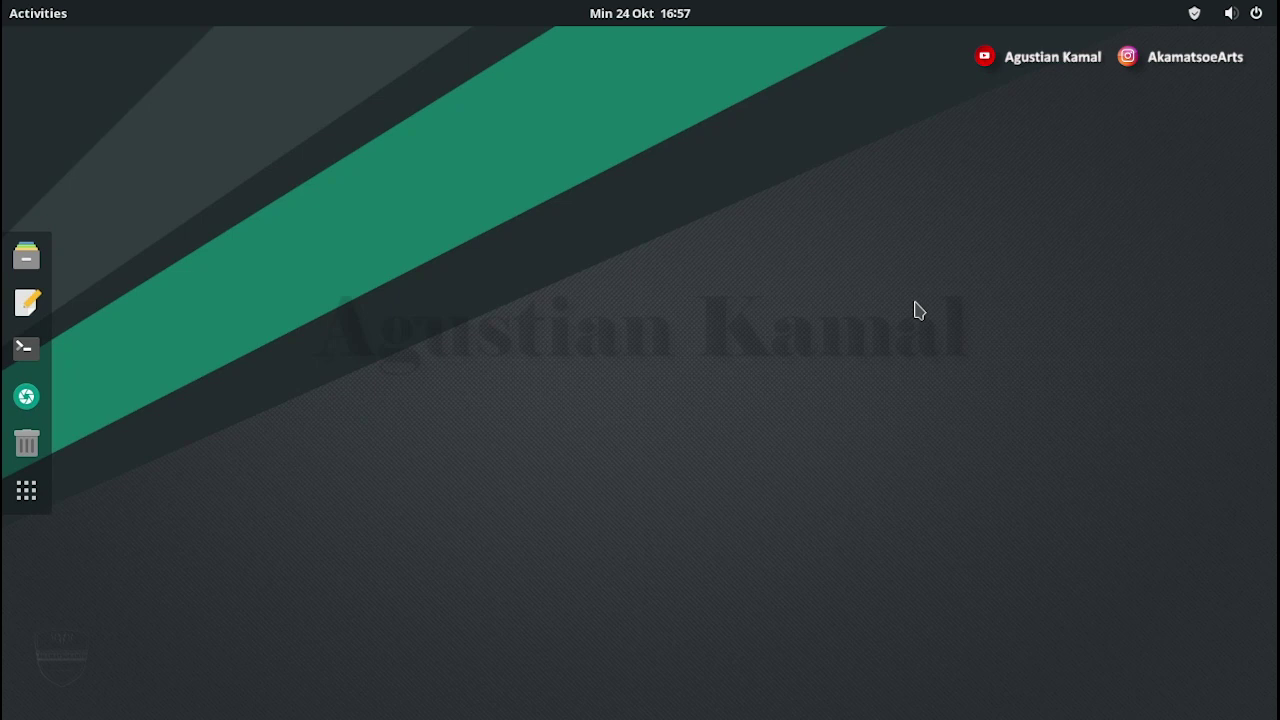
Restart the computer and select the Windows 10 (on /dev/sda1) entry in the boot menu
left_click(1262, 14)
left_click(1194, 164)
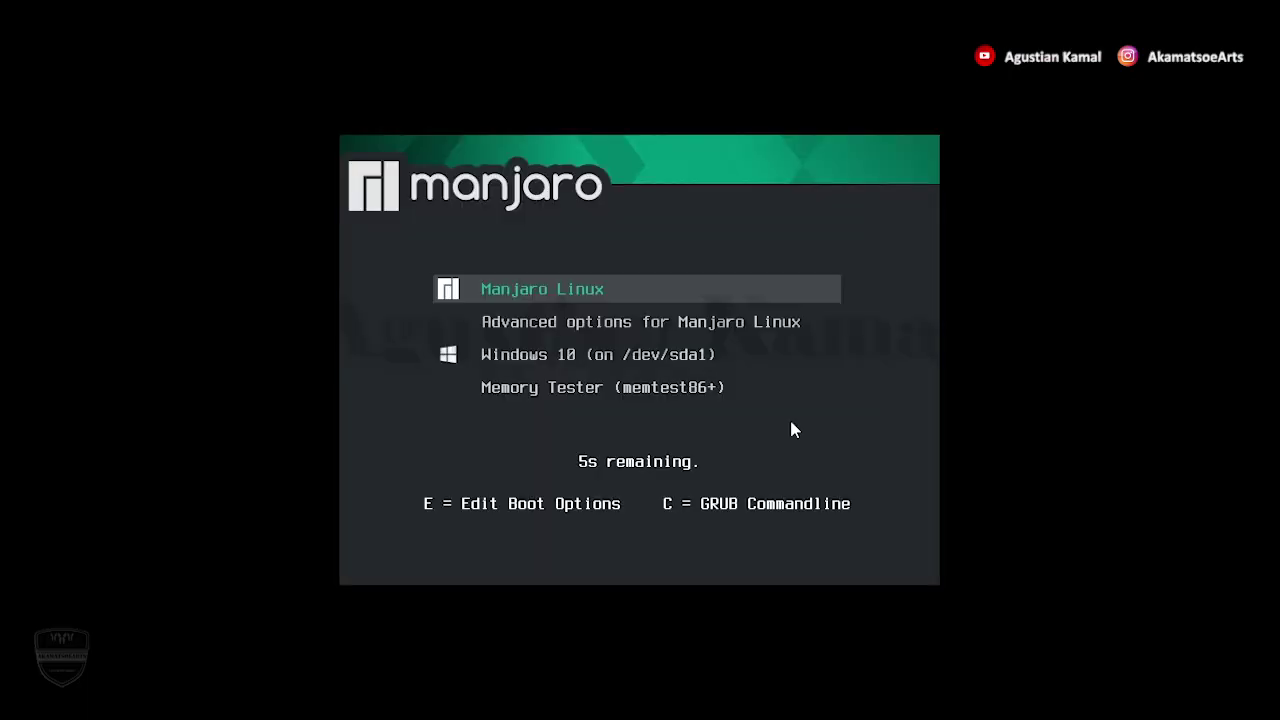
key("Down")
key("Down")
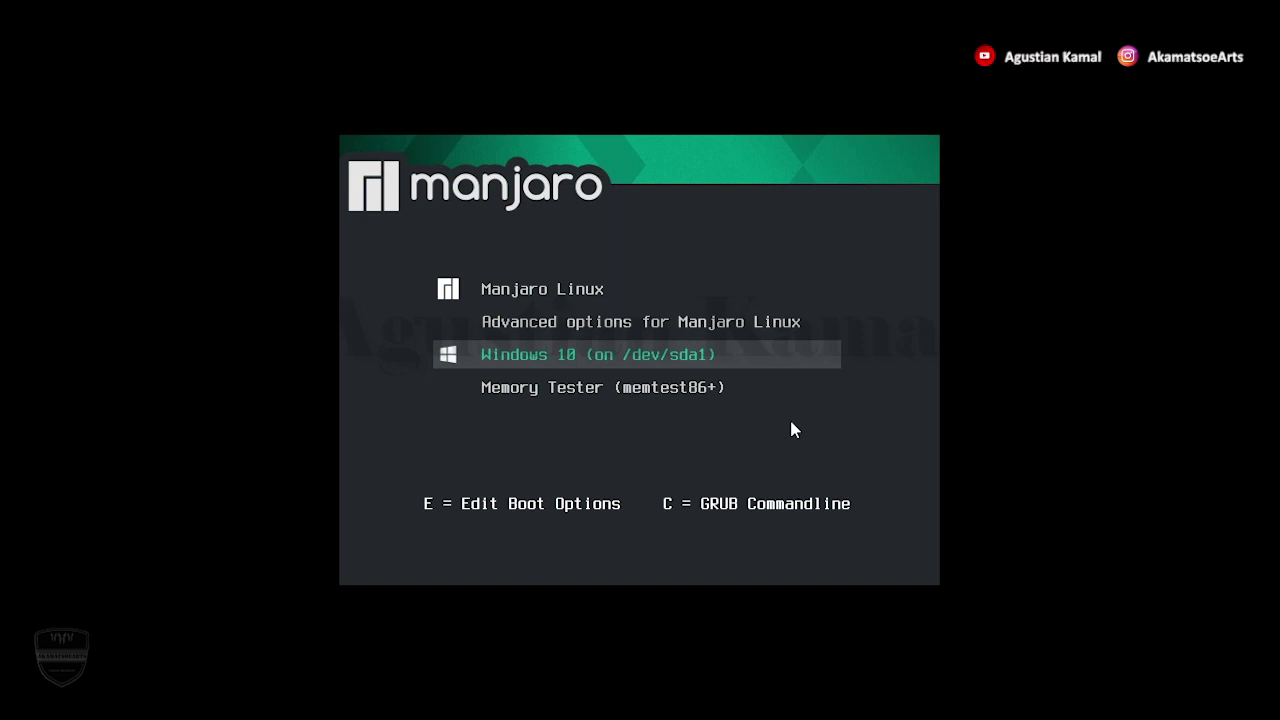
Boot the selected Windows entry, look through the Windows 10 and UNetbootin choices, and start Windows 10
key("Return")
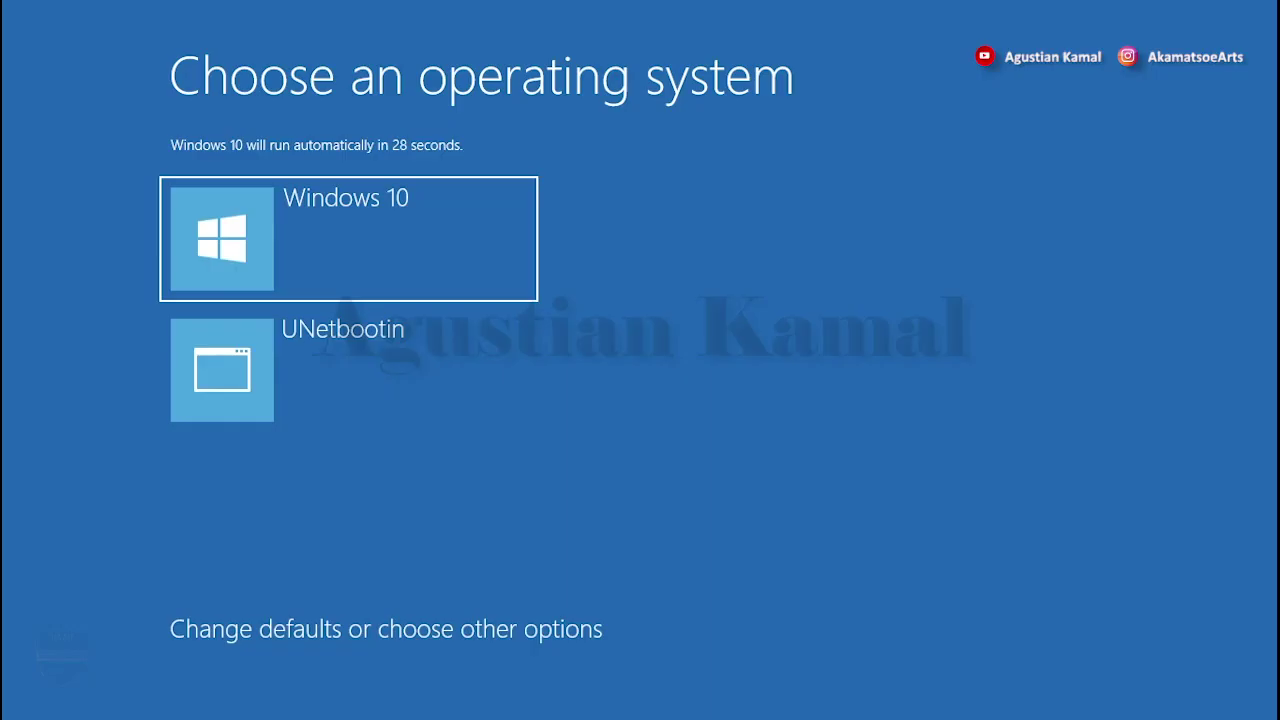
key("Down")
key("Up")
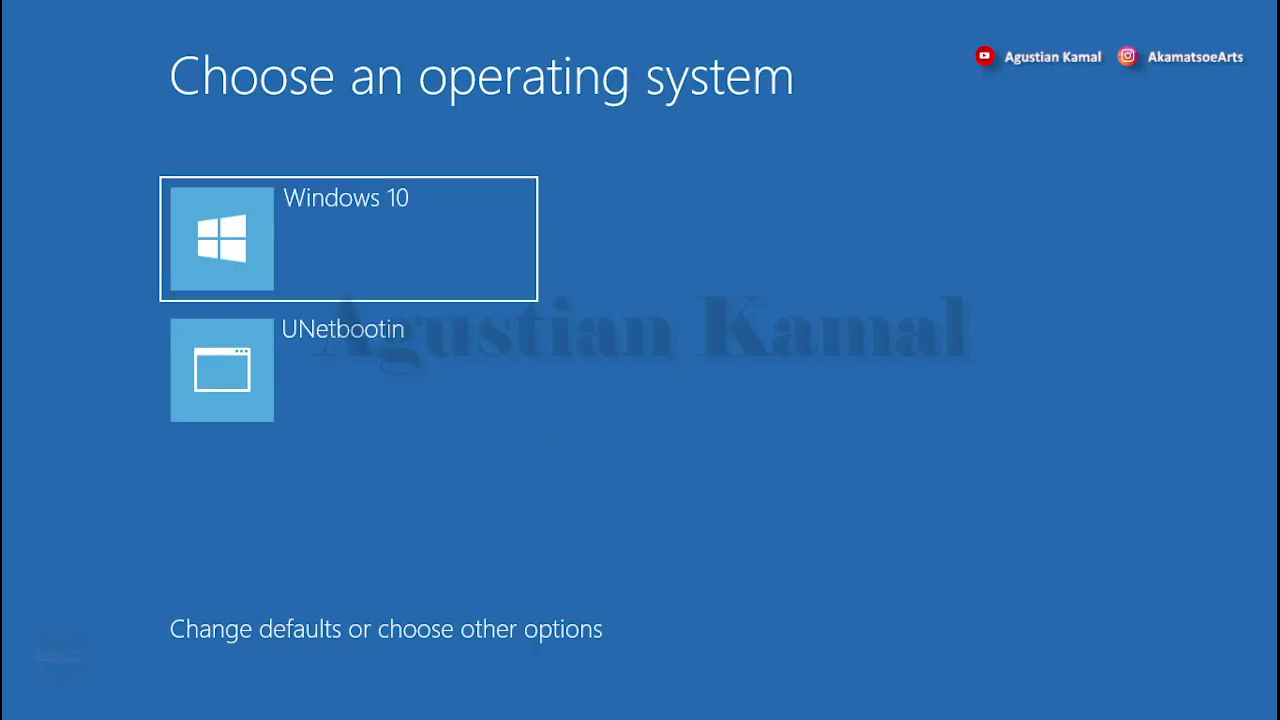
key("Down")
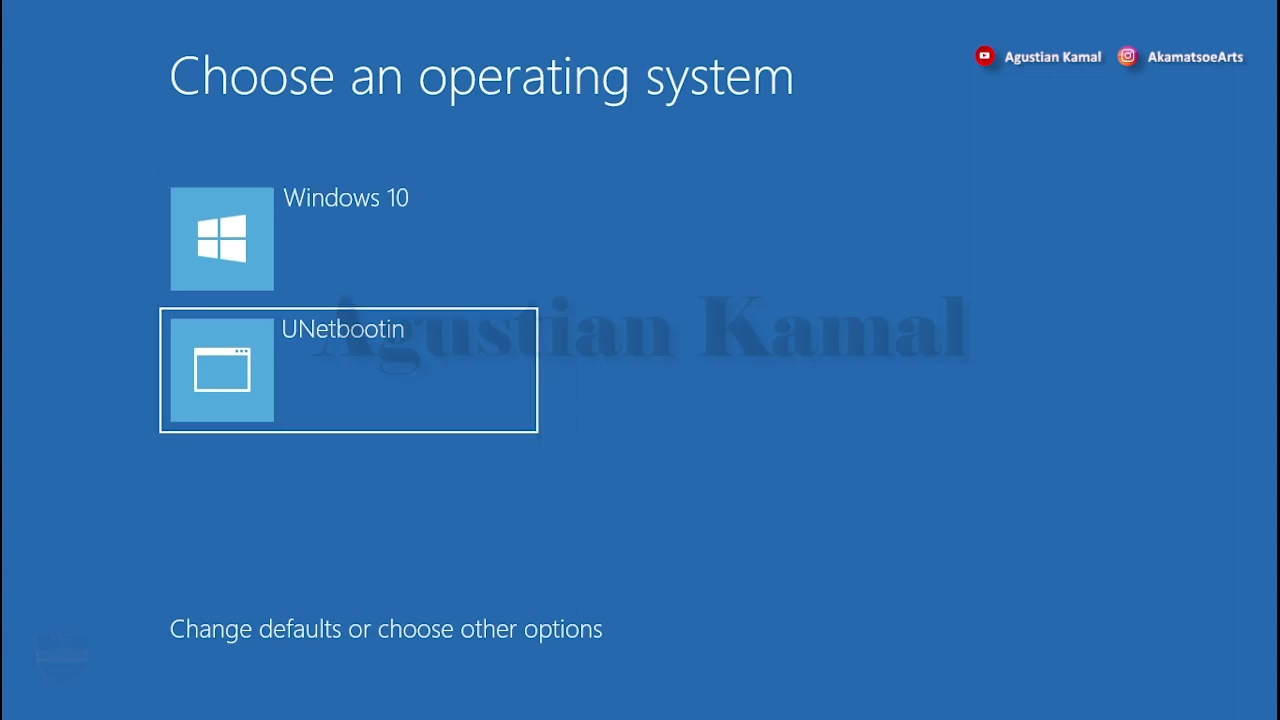
key("Up")
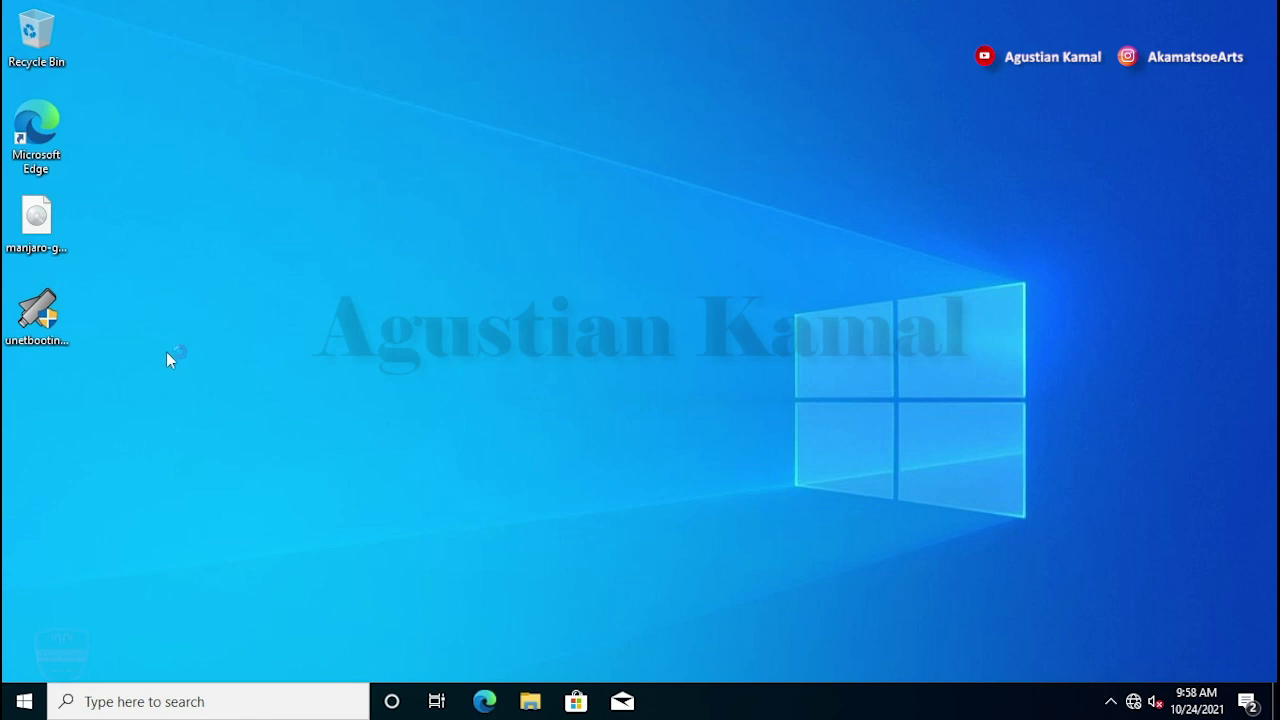
Run unetbootin-windows-702.exe from the desktop with permission to make changes and remove the existing UNetbootin installation
left_click(44, 320)
double_click(44, 320)
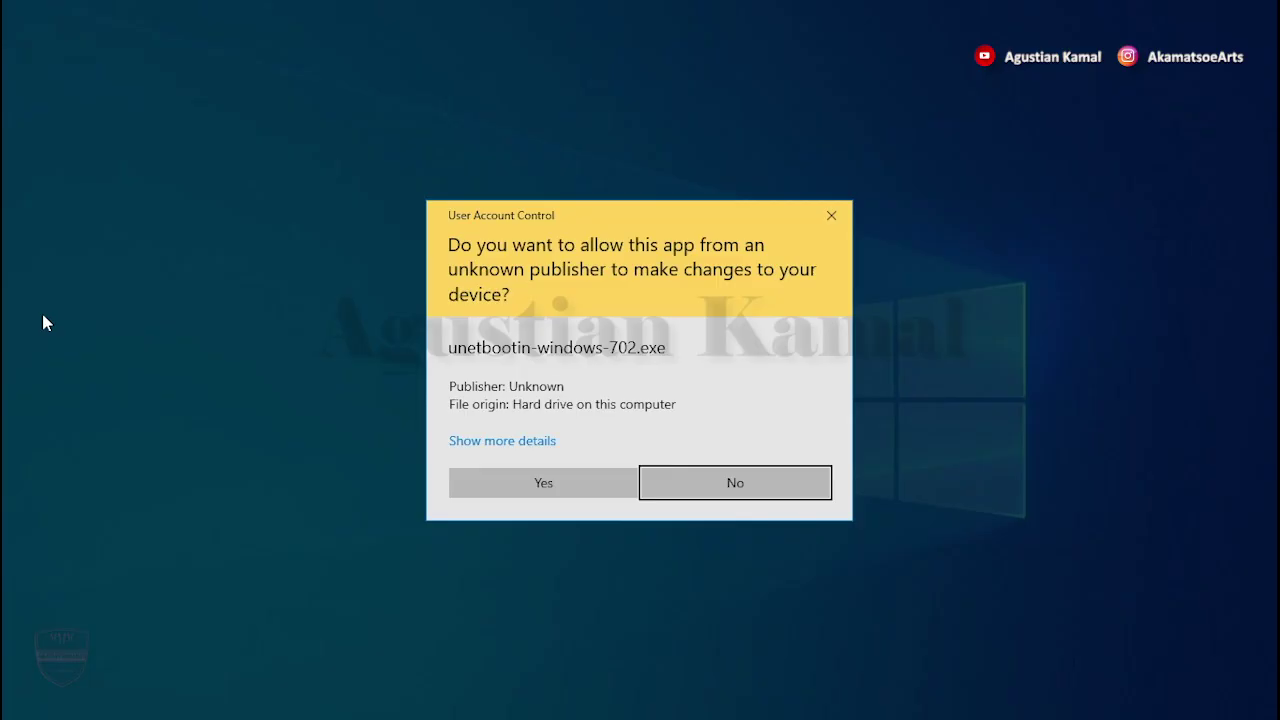
left_click(500, 484)
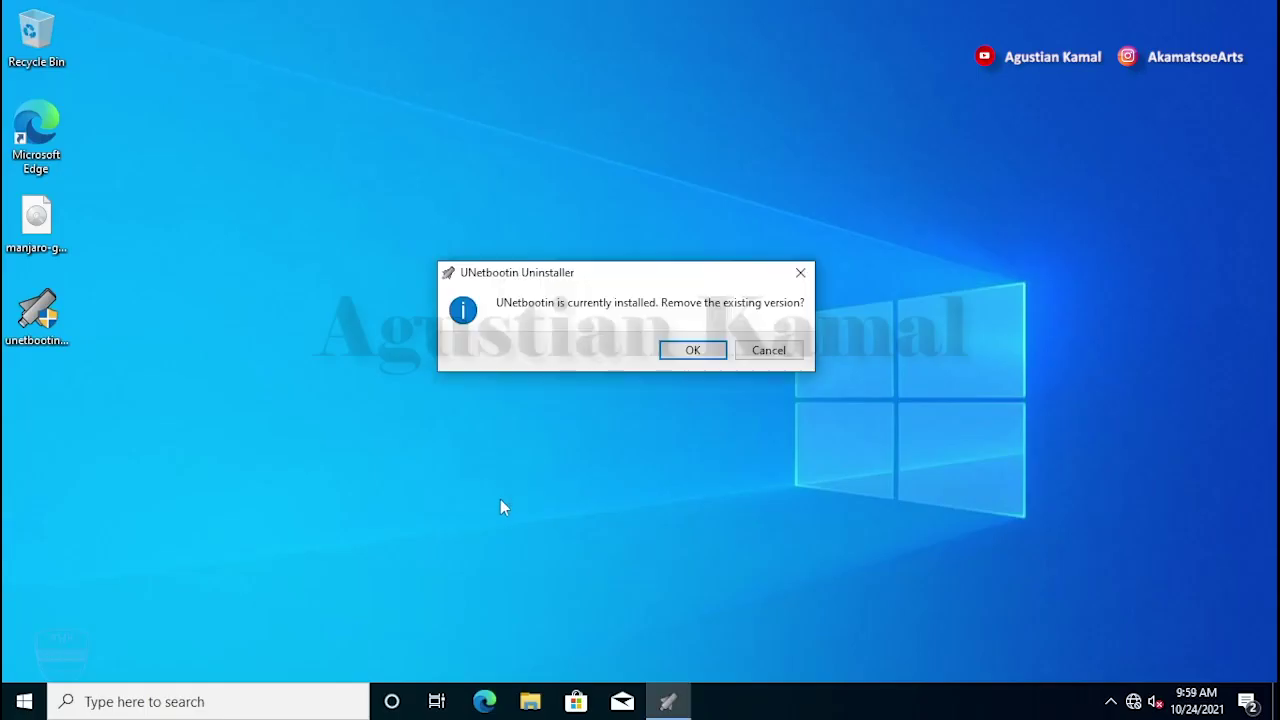
left_click(693, 351)
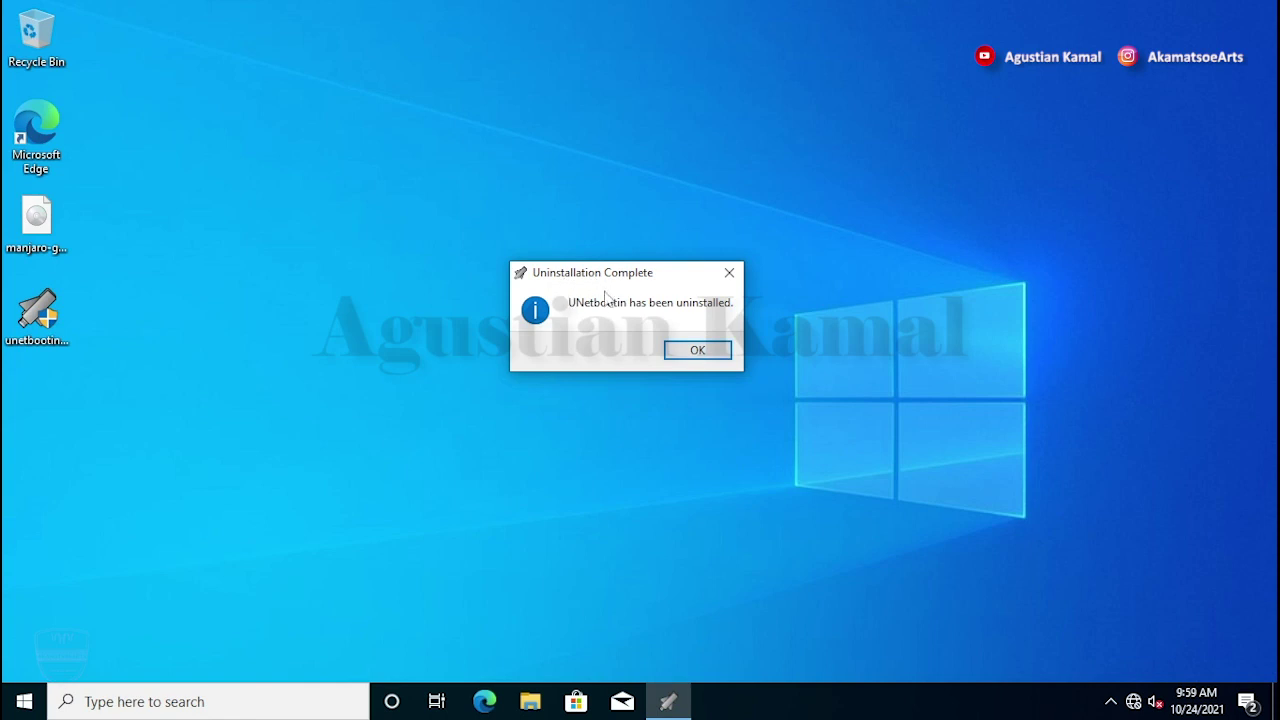
left_click(697, 352)
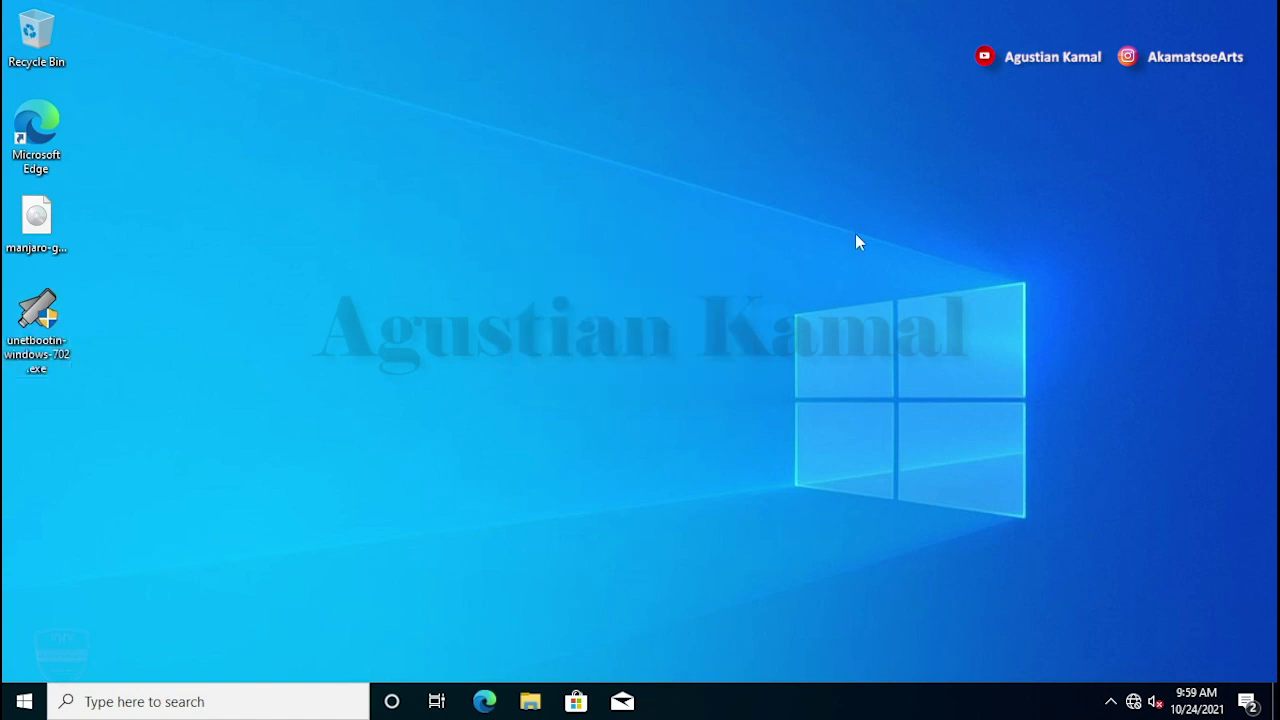